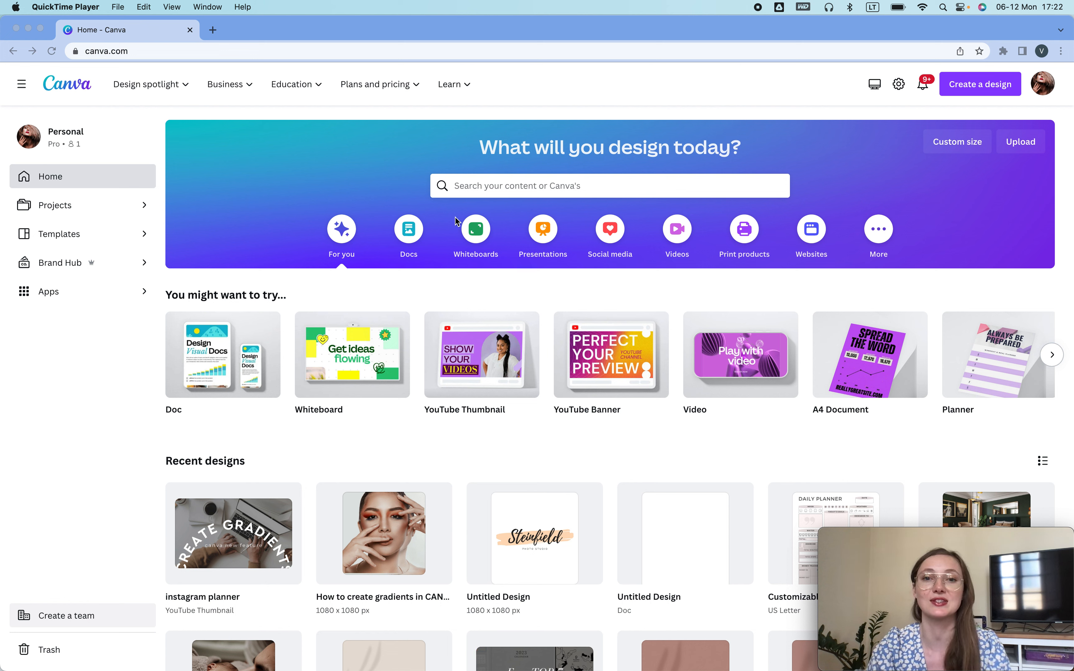
# Search Canva's templates for "logo" and open the Logo template category
pyautogui.click(468, 186)
pyautogui.write('logo')
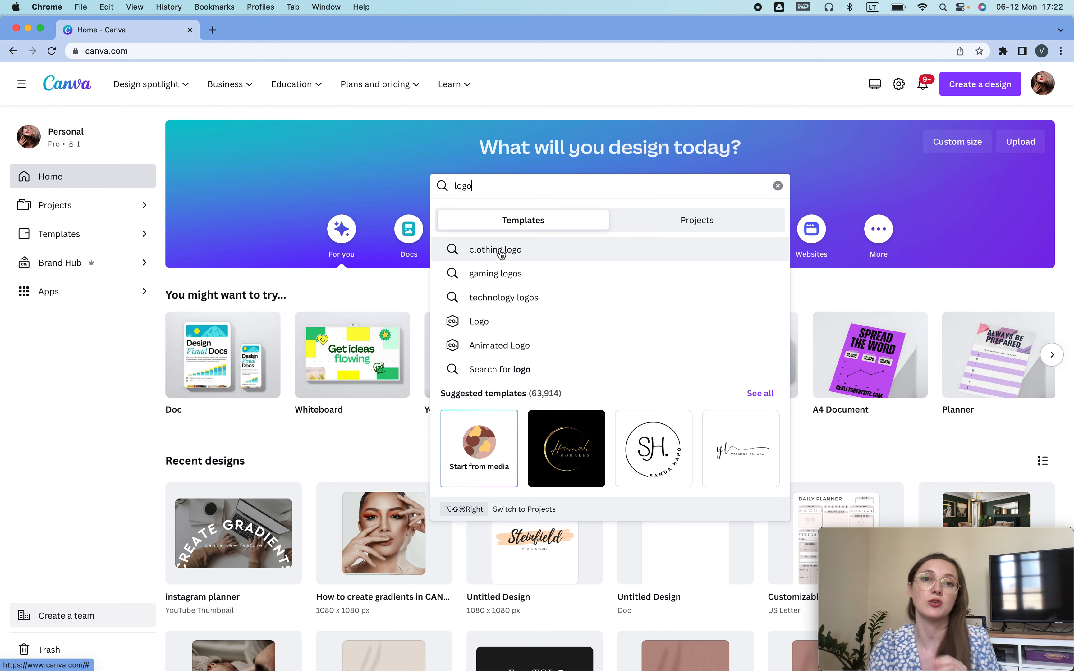
pyautogui.click(507, 323)
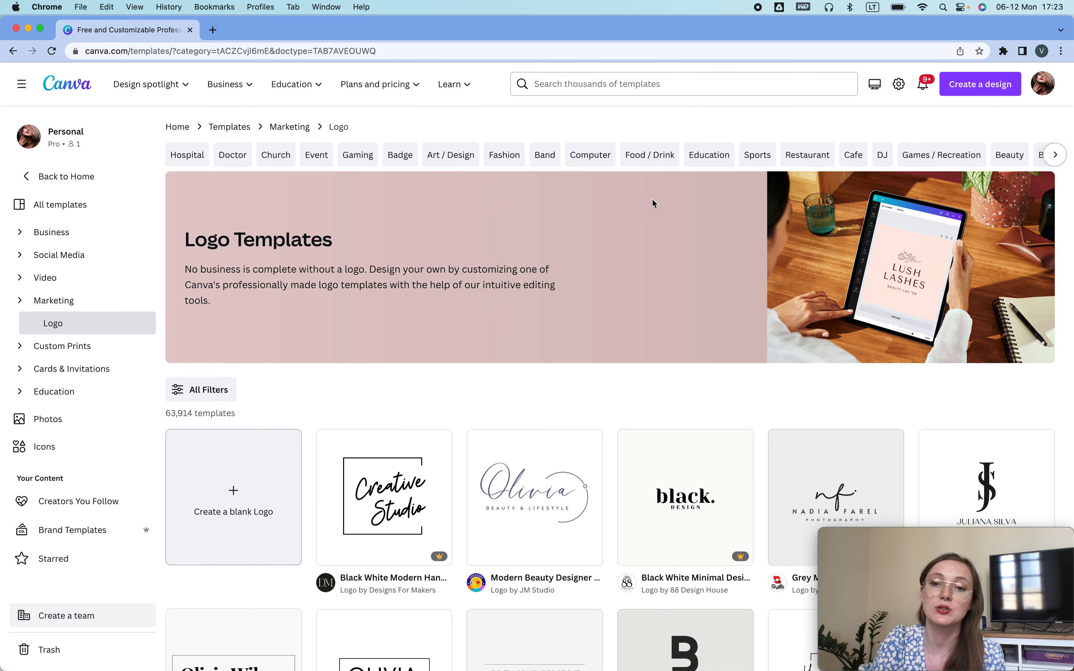
# Choose the Black White Minimal Design Studio Logo template and open it for customizing
pyautogui.scroll(-5, 714, 390)
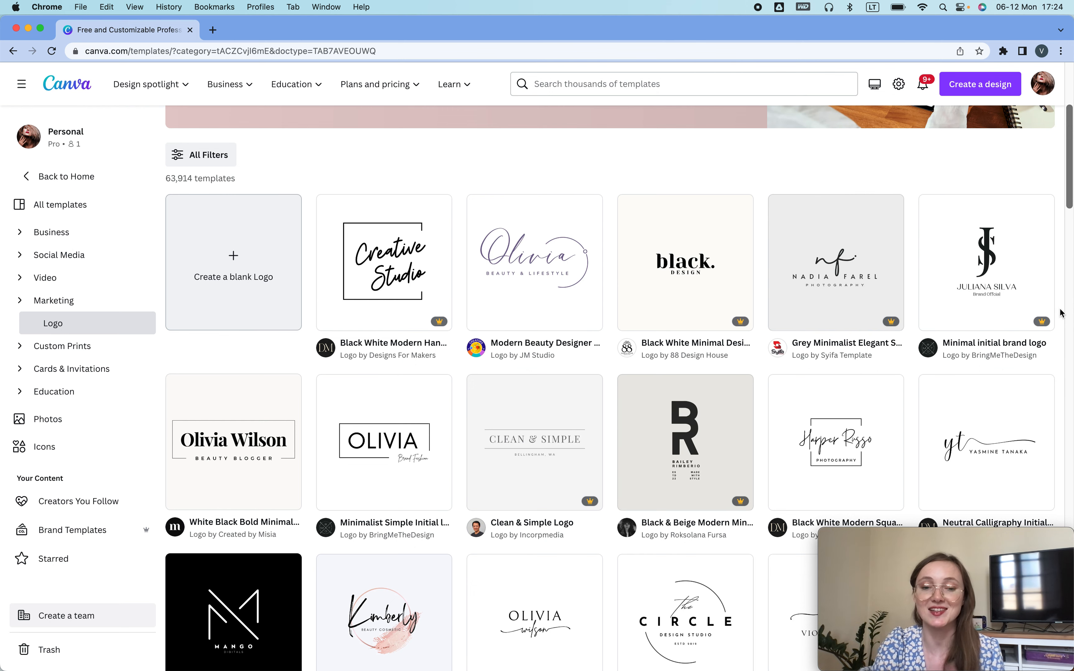
pyautogui.scroll(-1, 1058, 310)
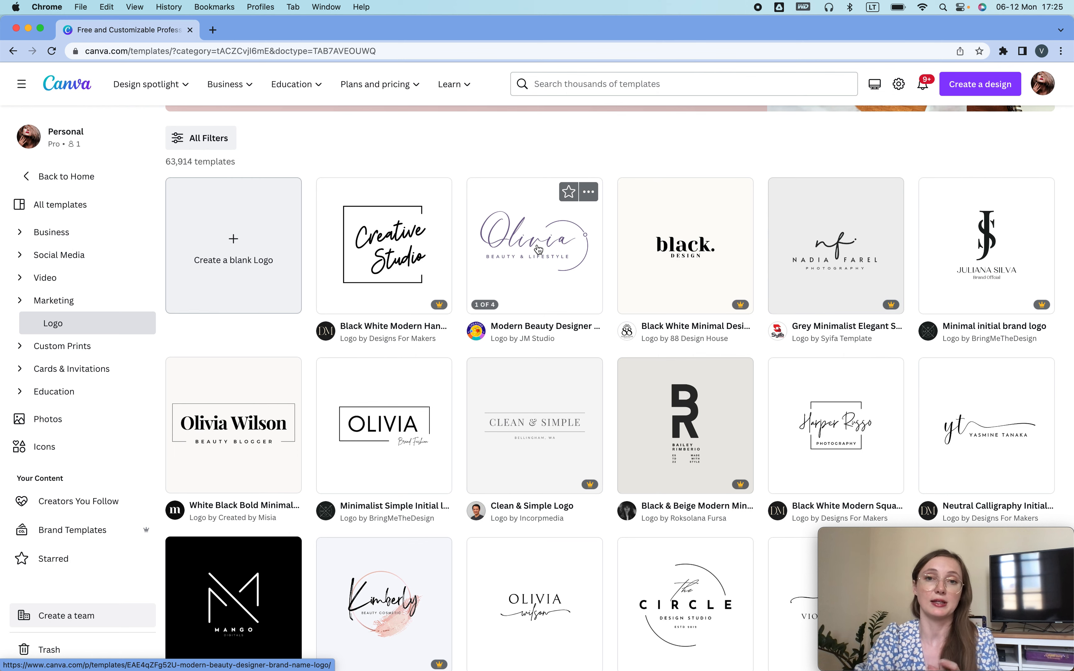
pyautogui.click(705, 247)
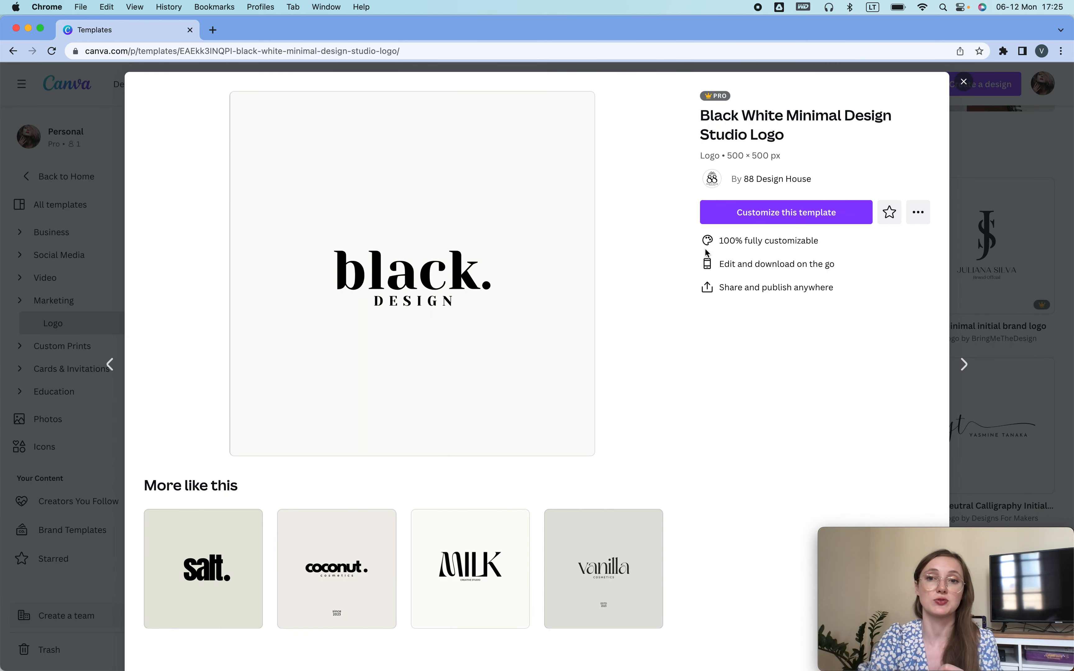
pyautogui.click(757, 215)
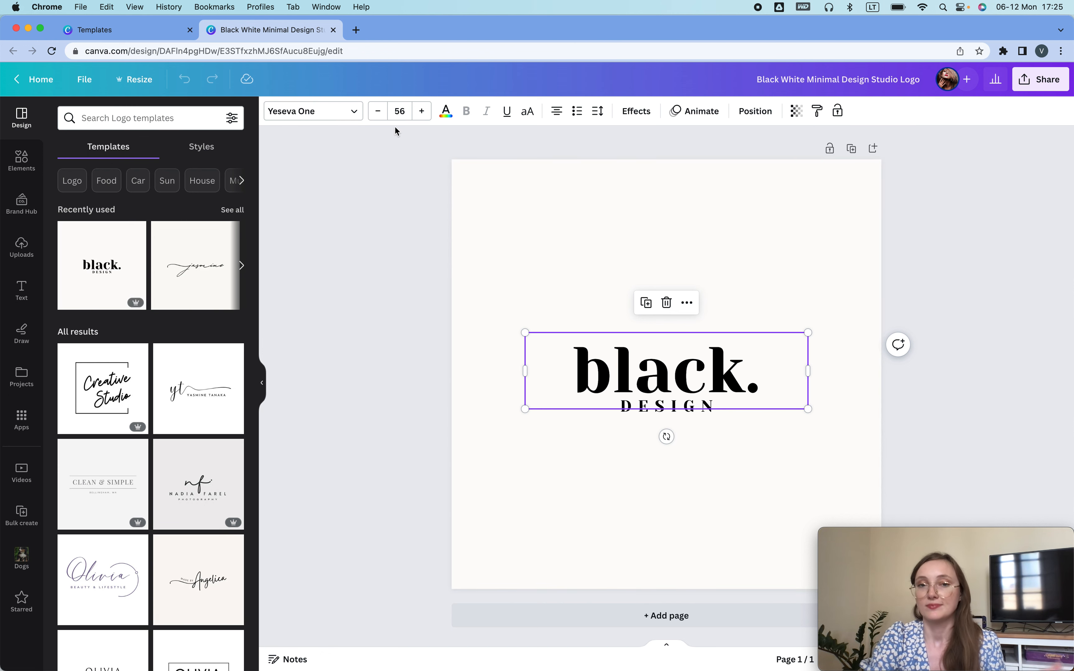
# Set the font of the word "black." to Rasputin and make it bold
pyautogui.click(319, 111)
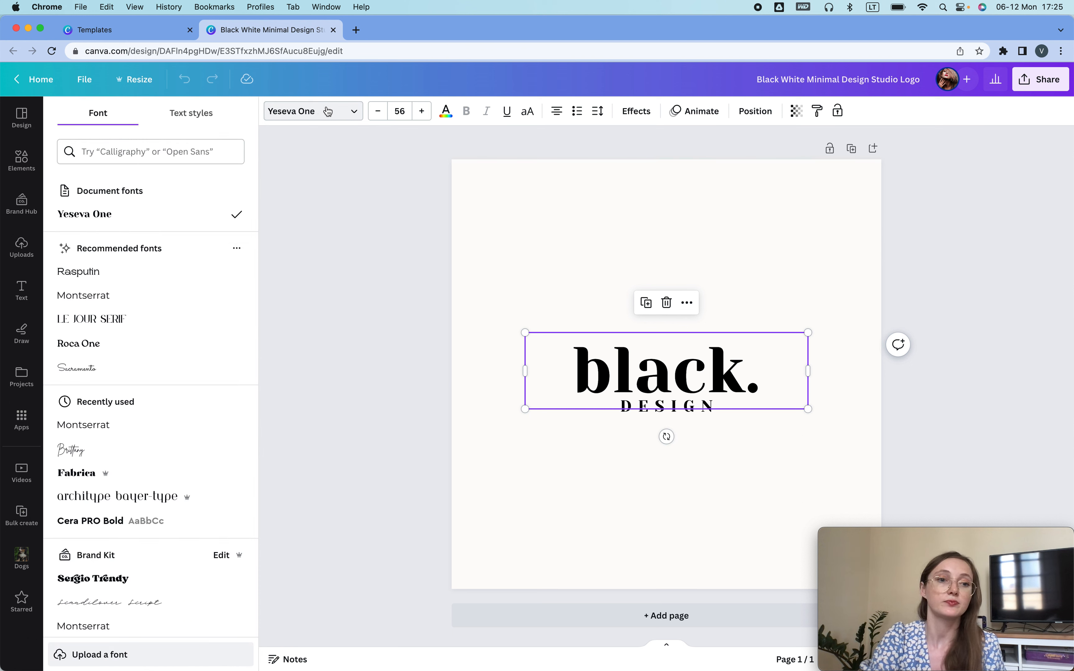
pyautogui.click(80, 271)
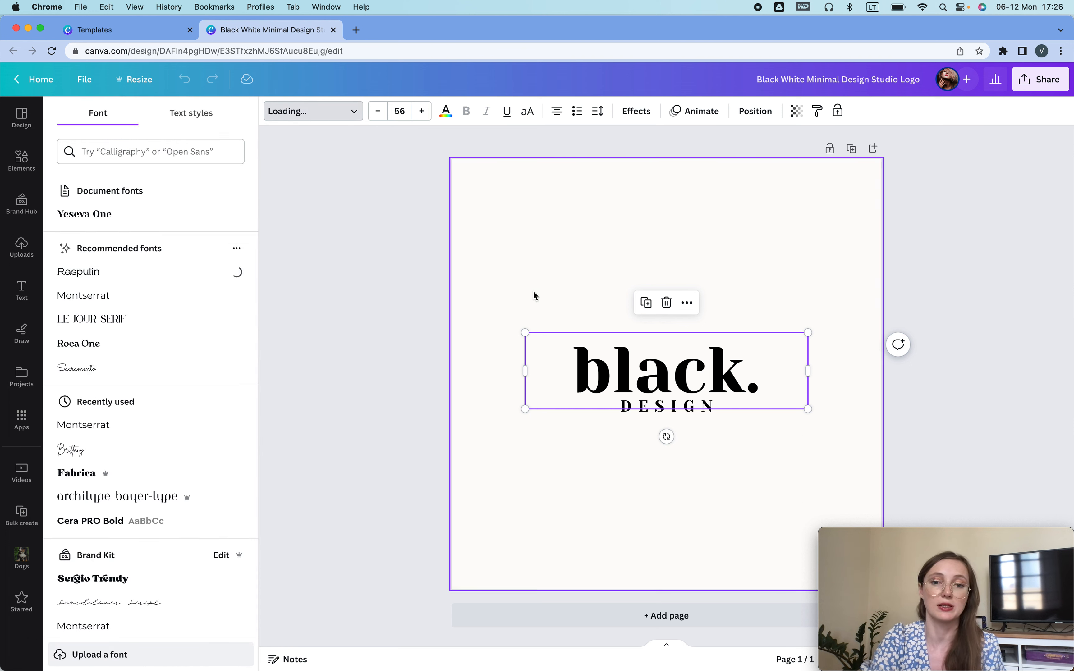
pyautogui.click(466, 111)
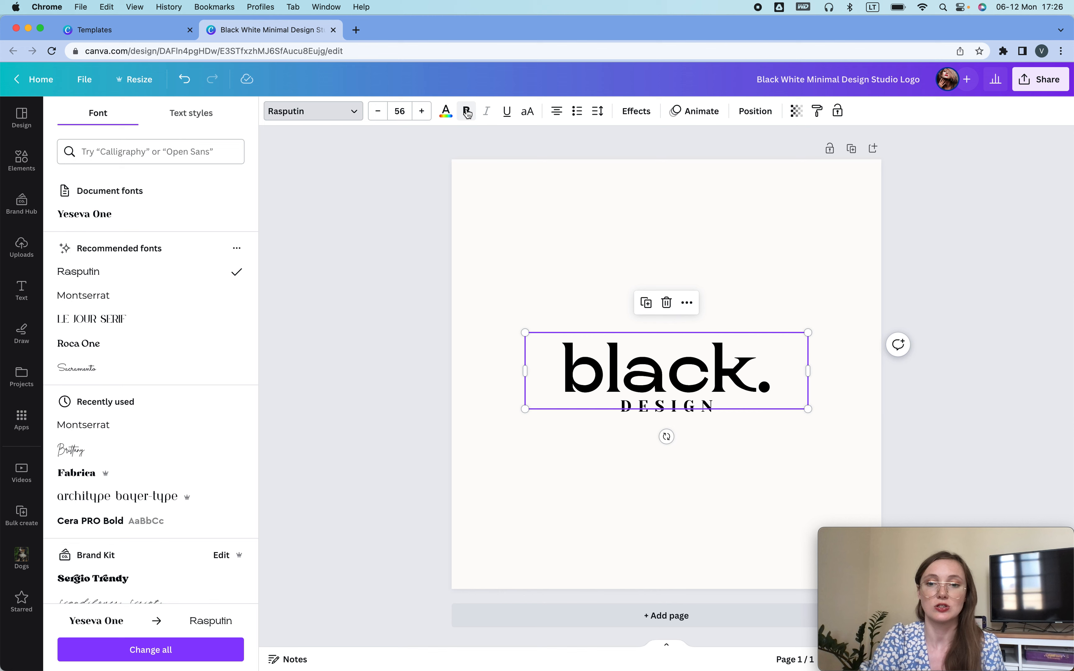
pyautogui.click(394, 438)
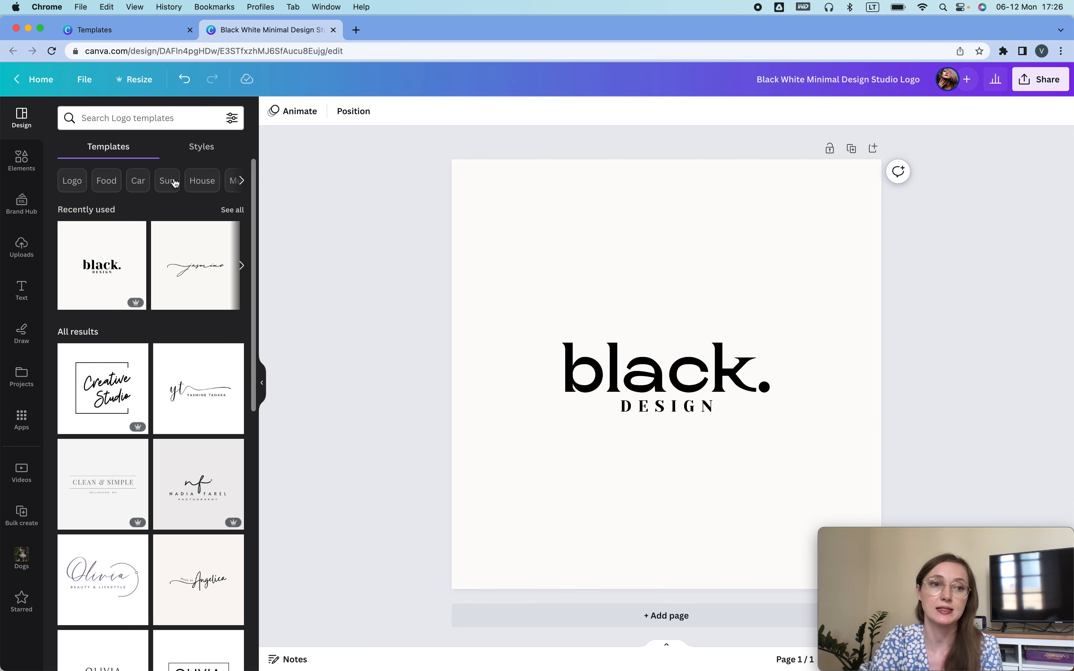
# Search the elements for "heart", add the hand-drawn outline heart and place it at a small size above the word "black."
pyautogui.click(22, 159)
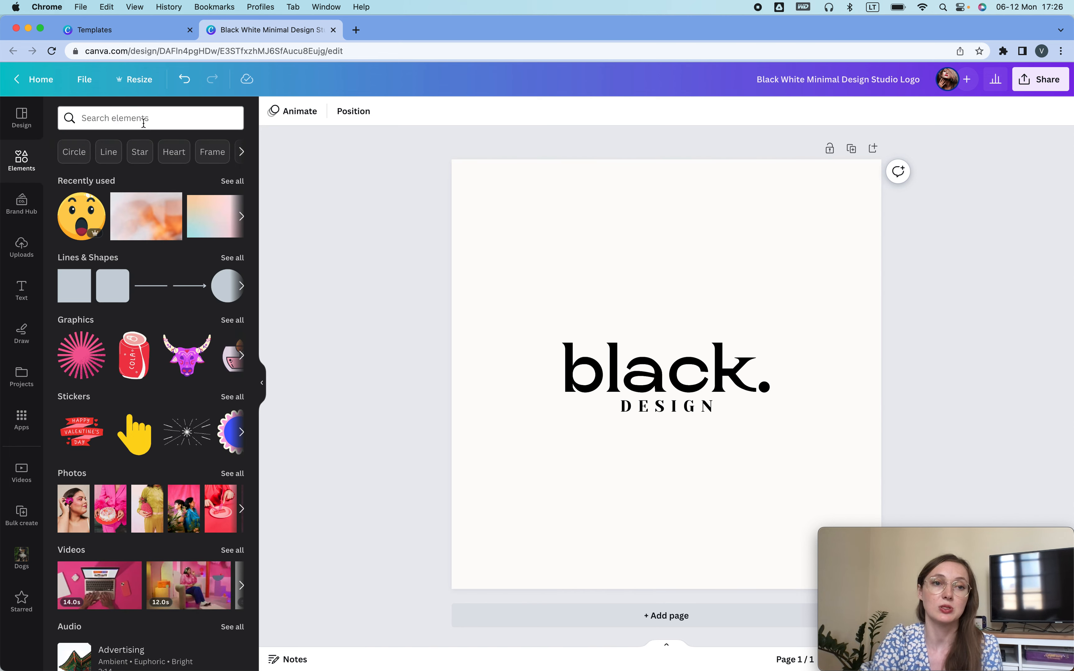
pyautogui.click(143, 117)
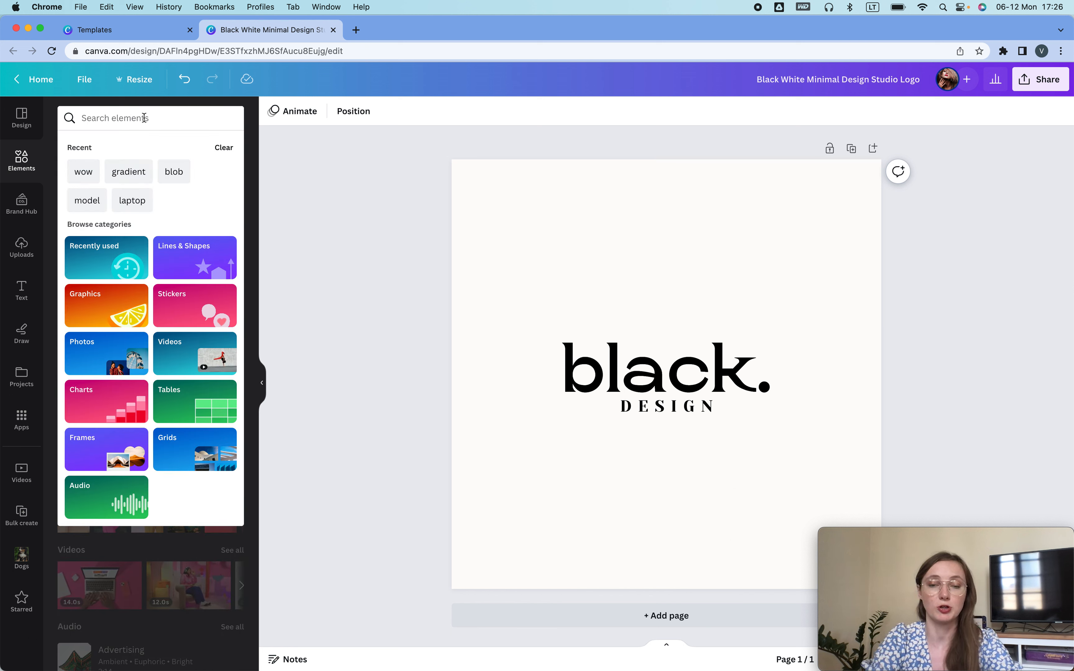
pyautogui.write('heart')
pyautogui.press('Return')
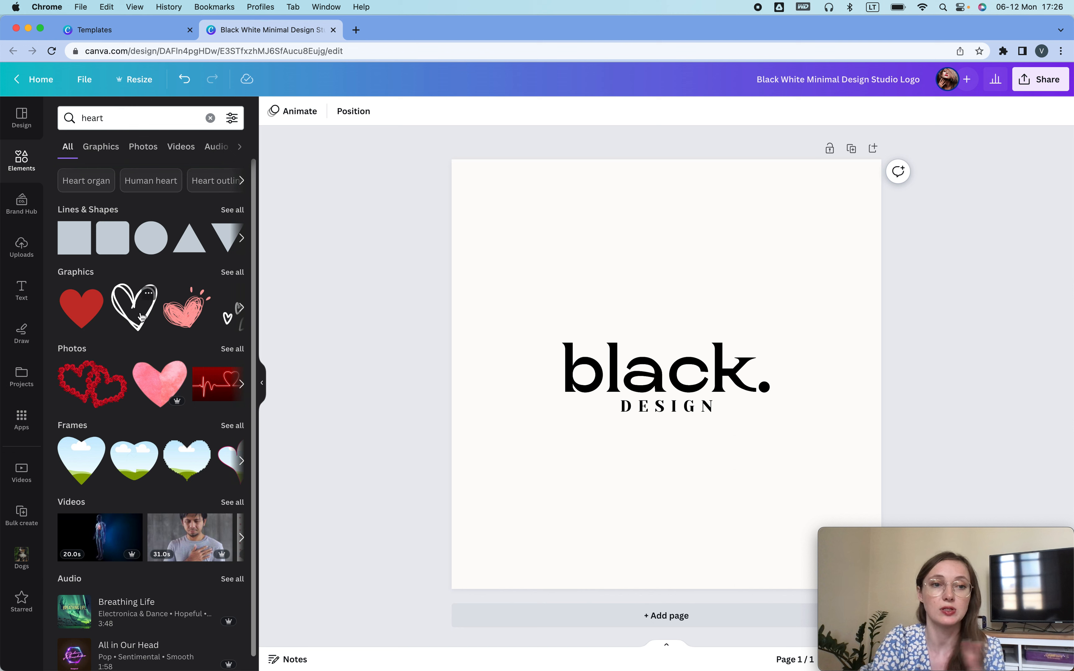
pyautogui.click(143, 316)
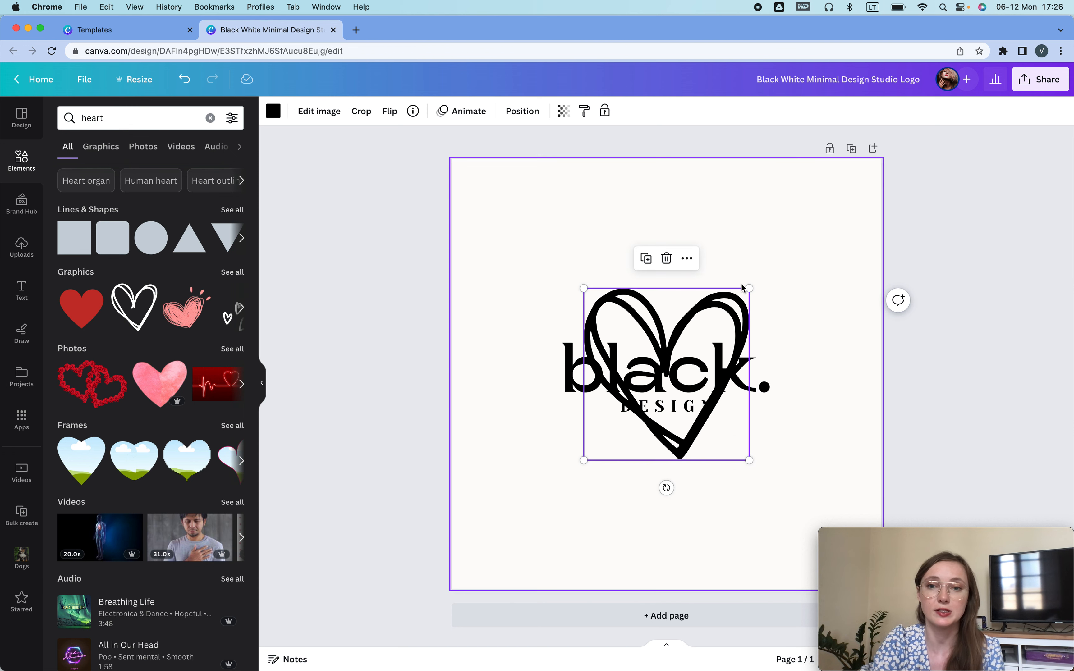
pyautogui.moveTo(751, 288); pyautogui.dragTo(648, 394)
pyautogui.moveTo(615, 448); pyautogui.dragTo(661, 347)
# Delete the off-white background of the logo page
pyautogui.click(805, 284)
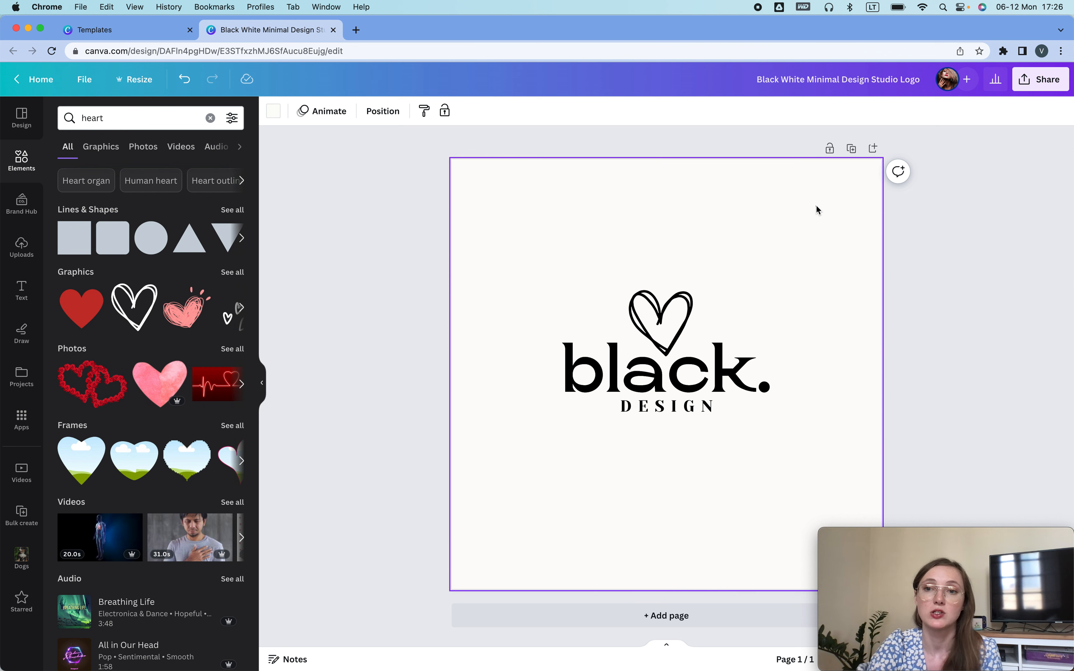
pyautogui.press('Delete')
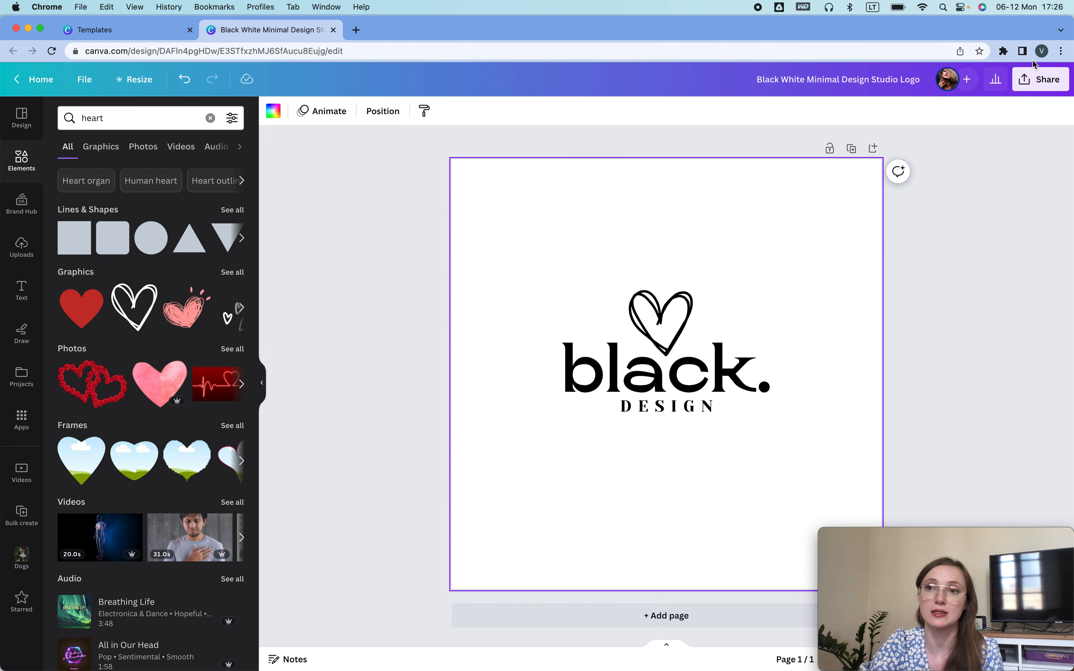
# Turn on the transparent background option in the PNG download settings, closing them without downloading
pyautogui.click(1040, 84)
pyautogui.click(939, 393)
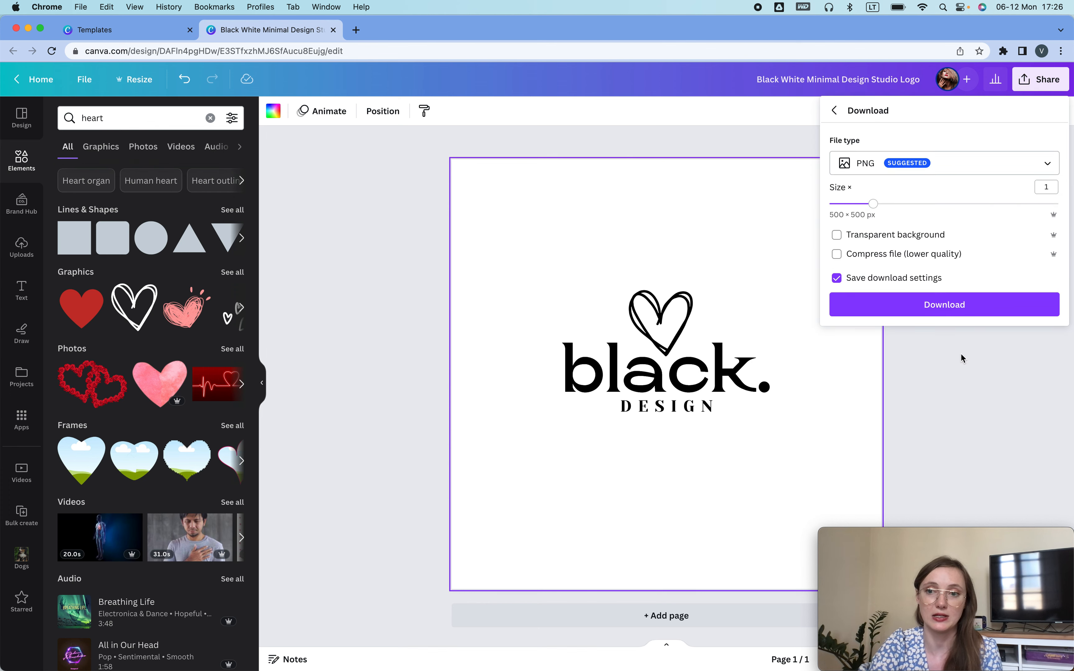
pyautogui.click(855, 239)
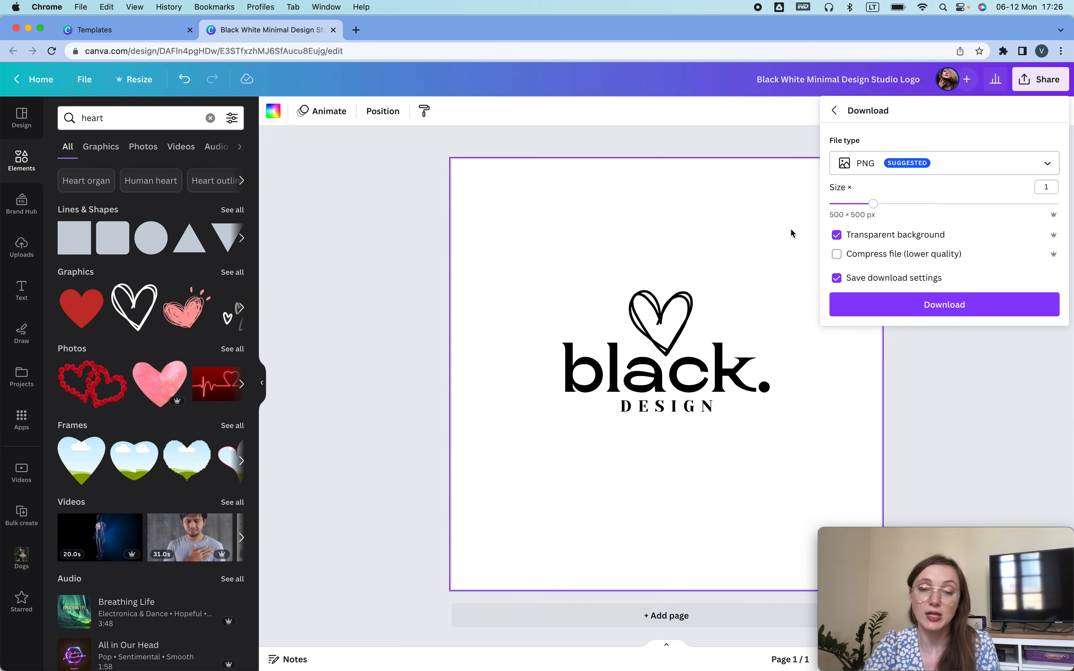
pyautogui.click(484, 165)
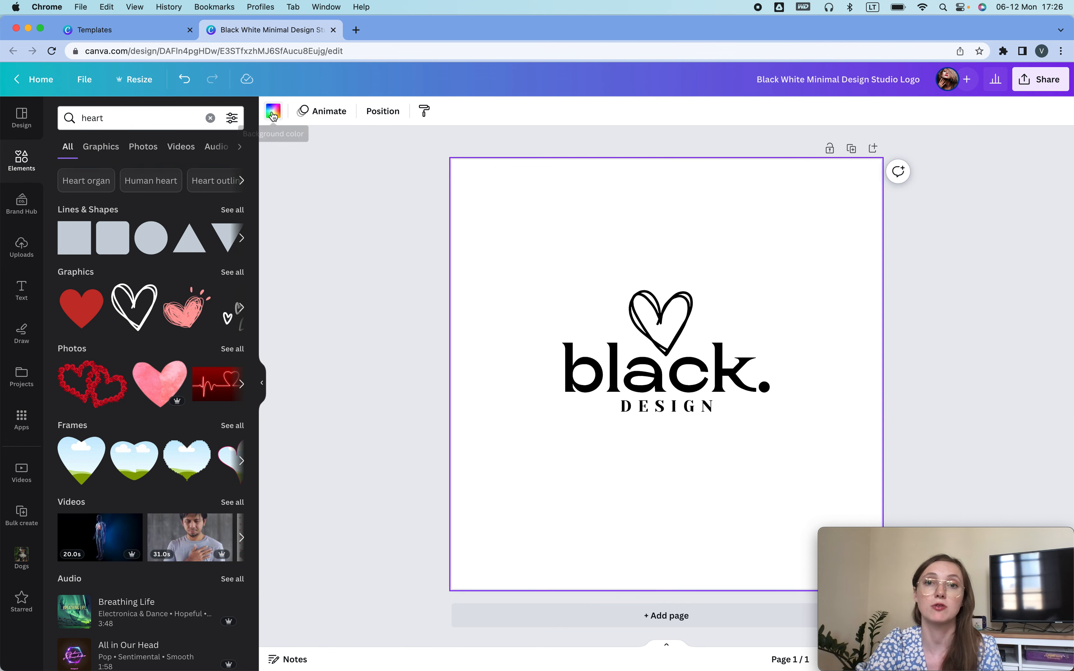
# Try the light beige brand color as the page background and undo it
pyautogui.click(271, 115)
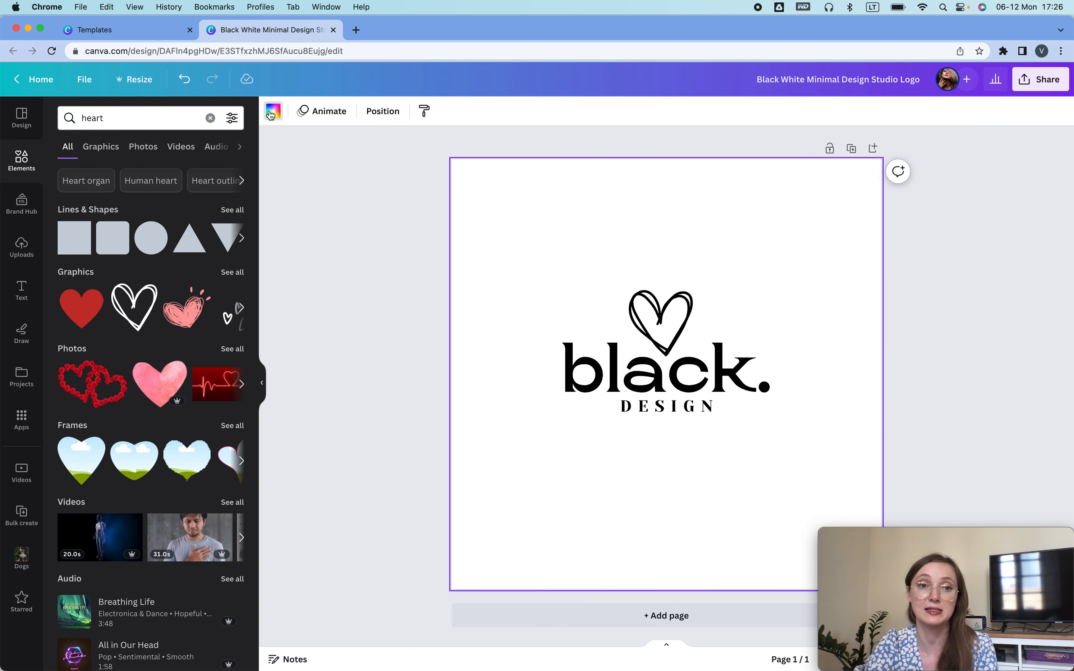
pyautogui.click(100, 311)
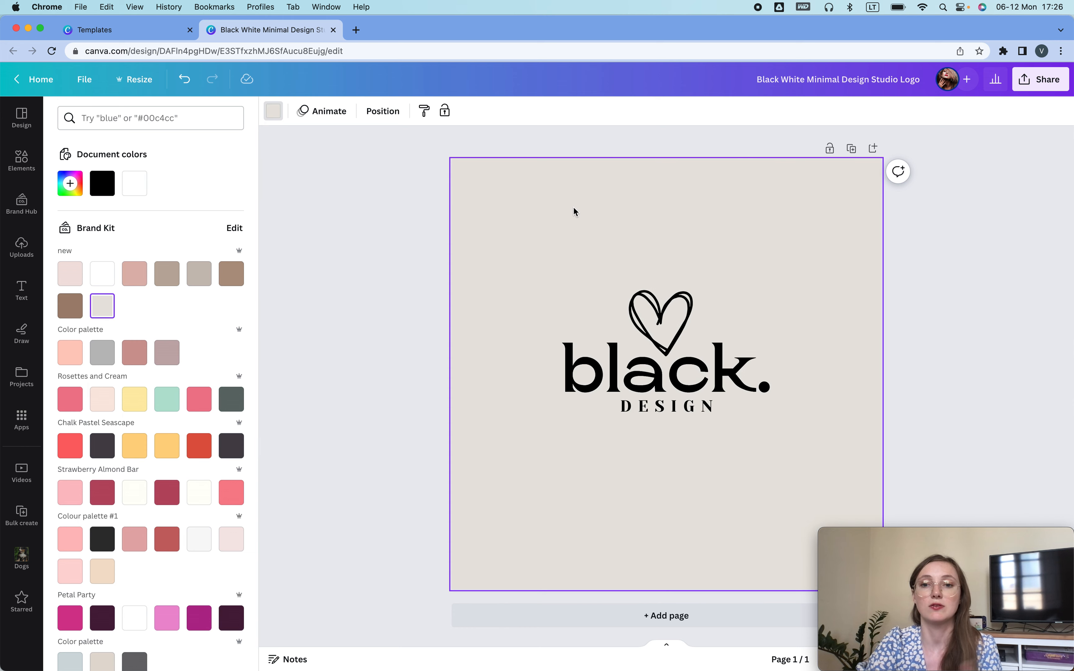
pyautogui.click(424, 198)
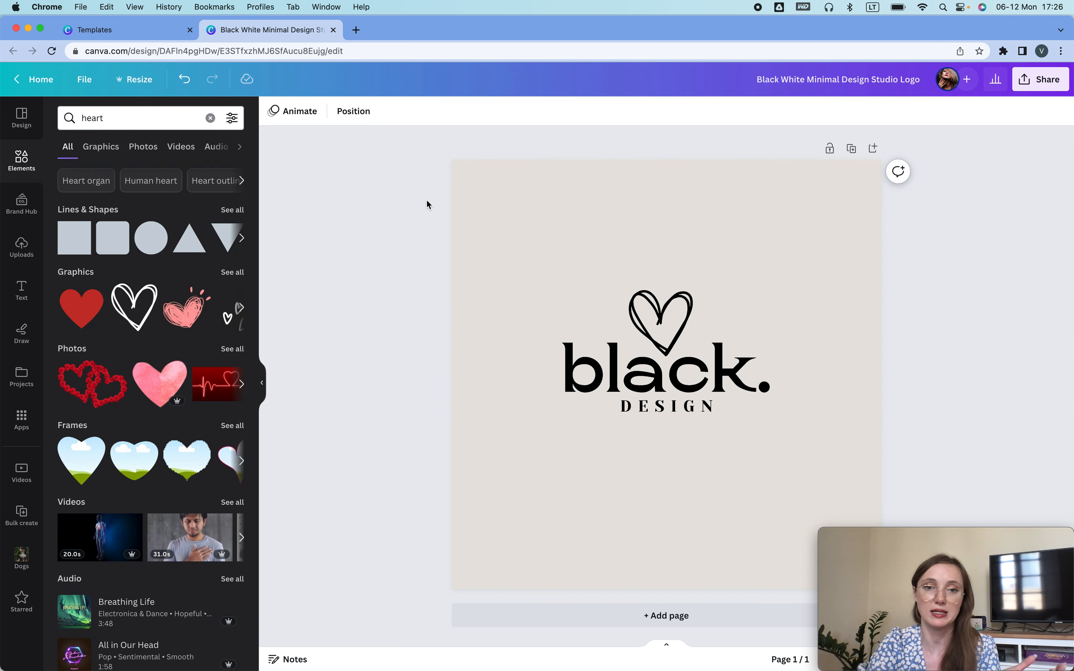
pyautogui.press('super+z')
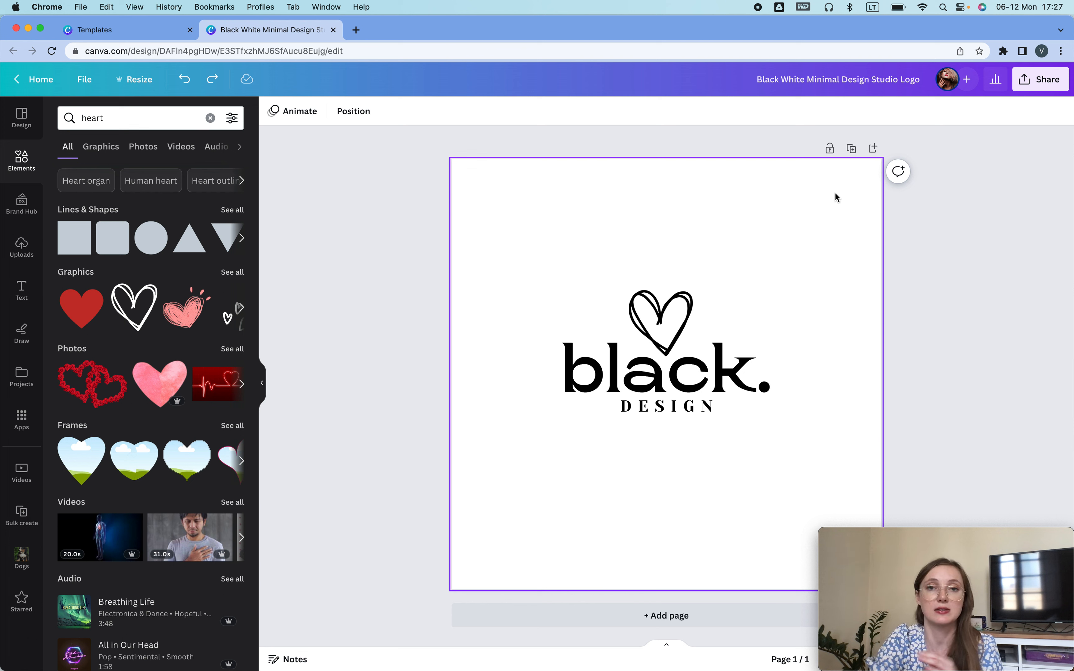
# Duplicate the logo page and delete the outline heart from the copy
pyautogui.click(851, 143)
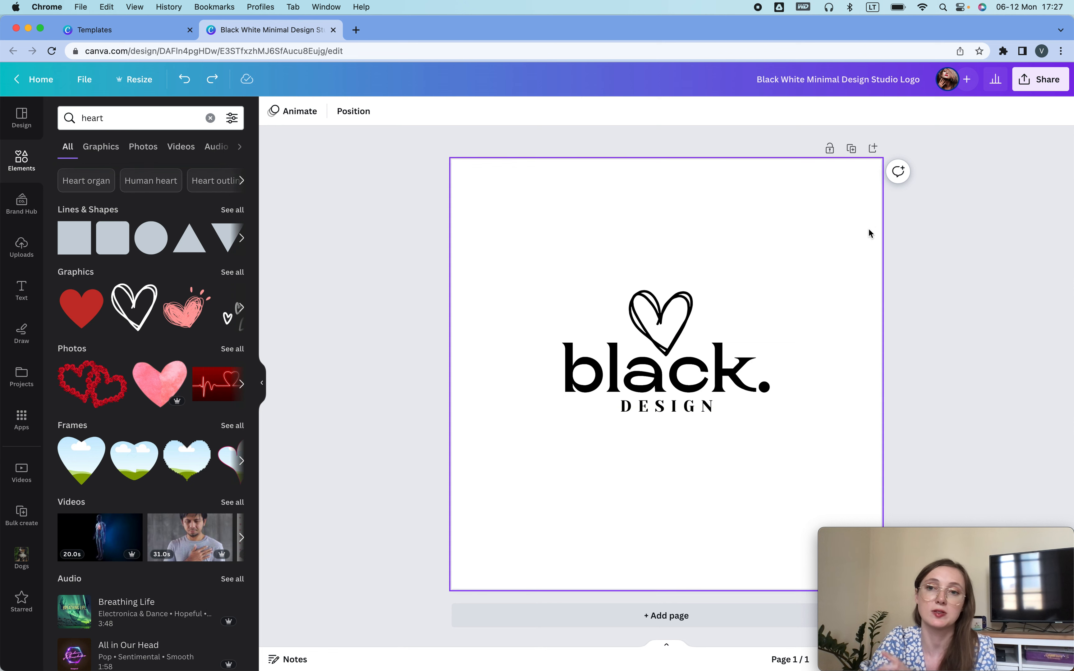
pyautogui.click(845, 152)
pyautogui.click(649, 324)
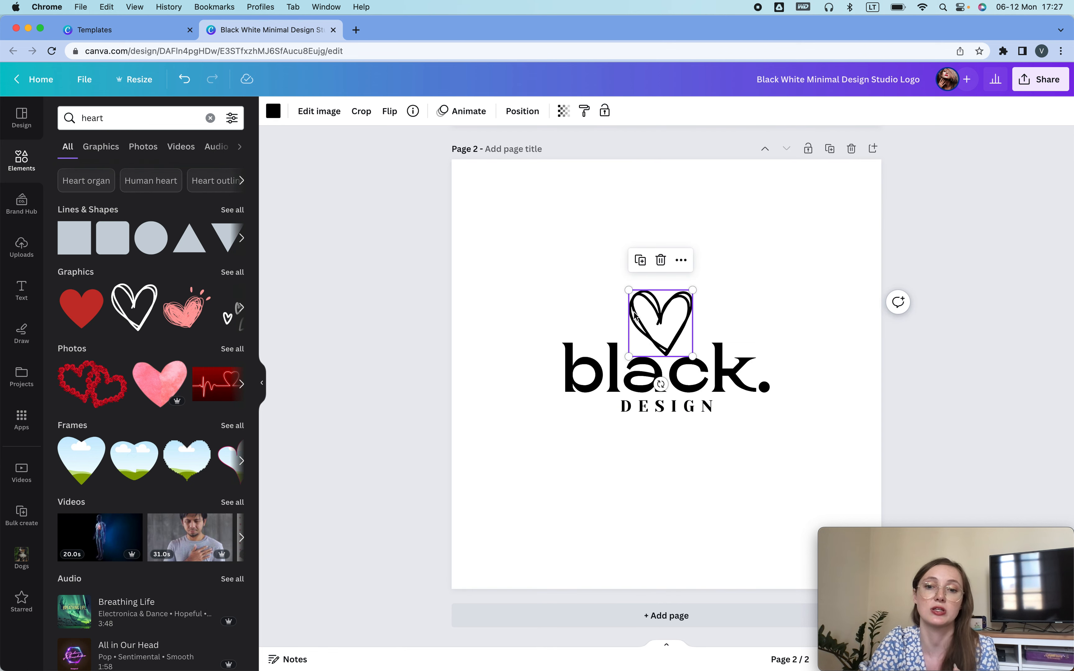
pyautogui.press('Delete')
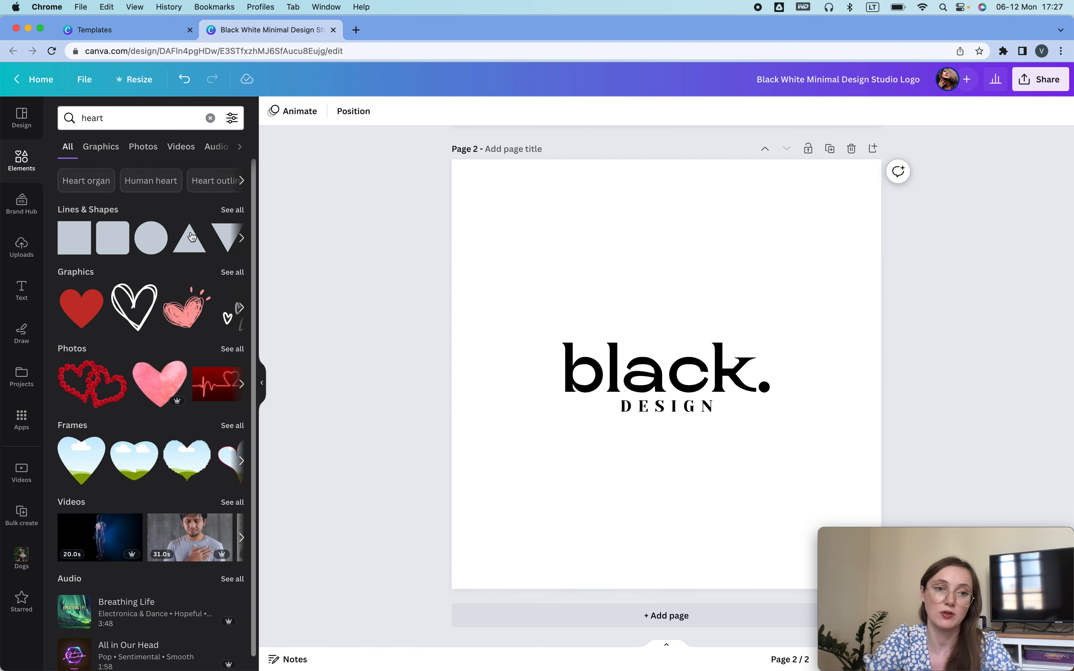
# Add the solid red heart graphic behind the text on page 2 and recolor it light beige from the brand kit
pyautogui.click(94, 295)
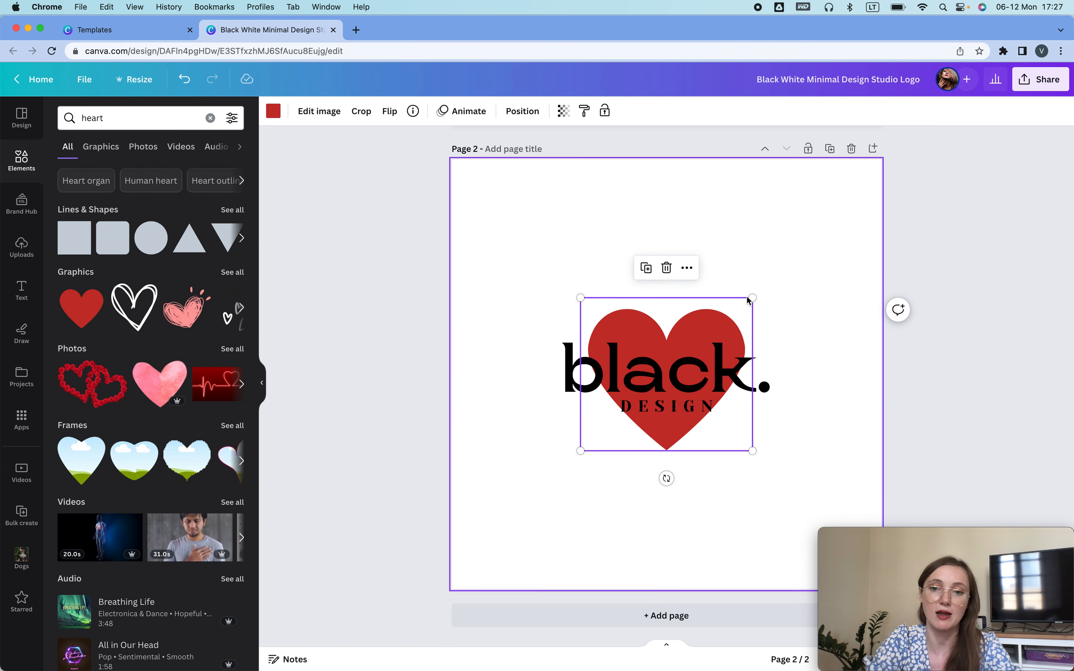
pyautogui.click(272, 111)
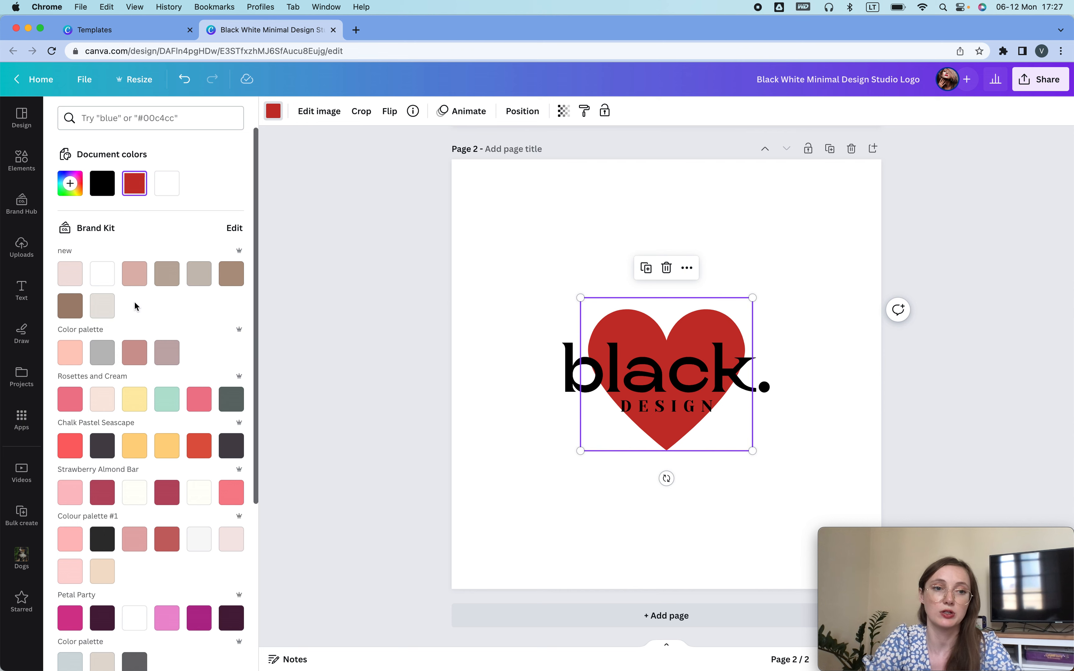
pyautogui.click(102, 307)
pyautogui.click(525, 242)
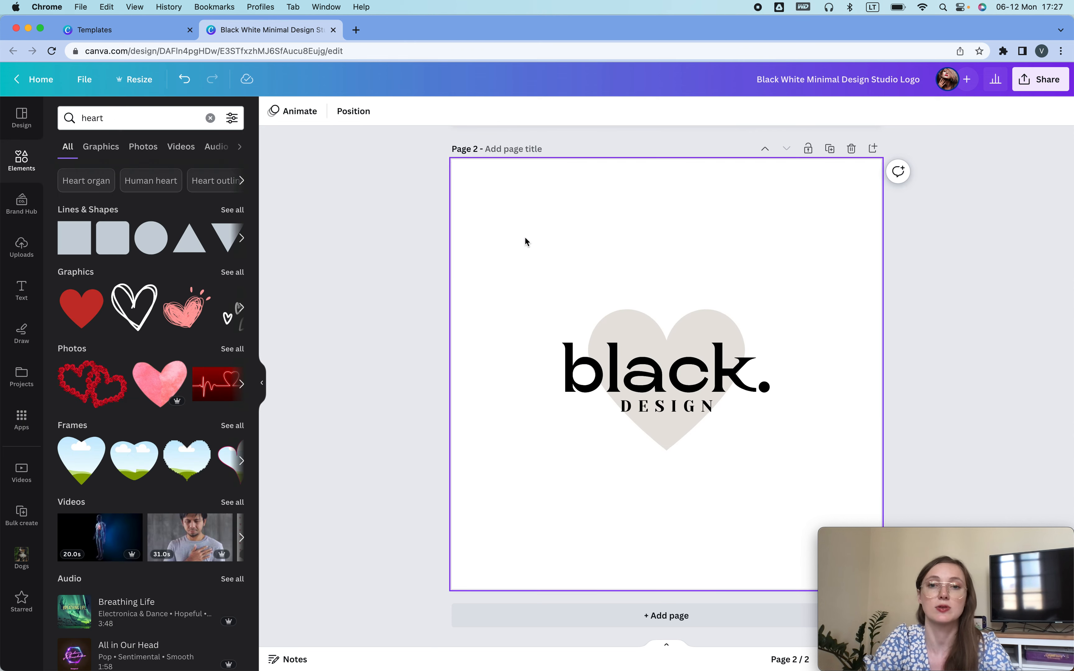
# Duplicate the beige heart page and add a circle shape to the copy
pyautogui.click(829, 149)
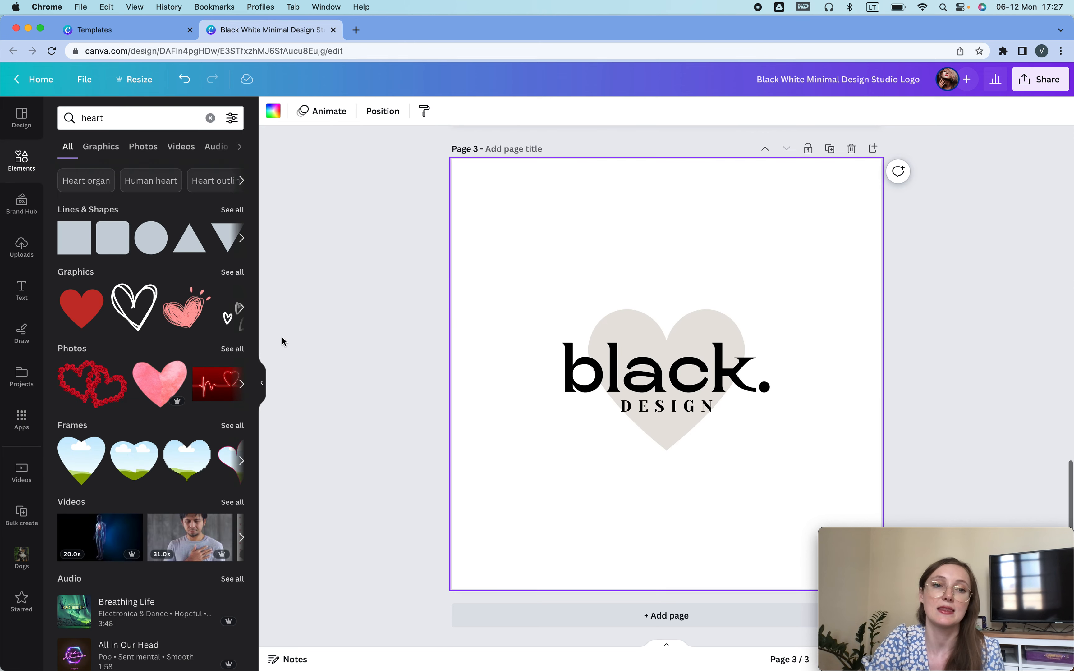
pyautogui.click(151, 238)
# Delete the beige heart from page 3 and enlarge the pink circle around its center behind the text
pyautogui.click(736, 351)
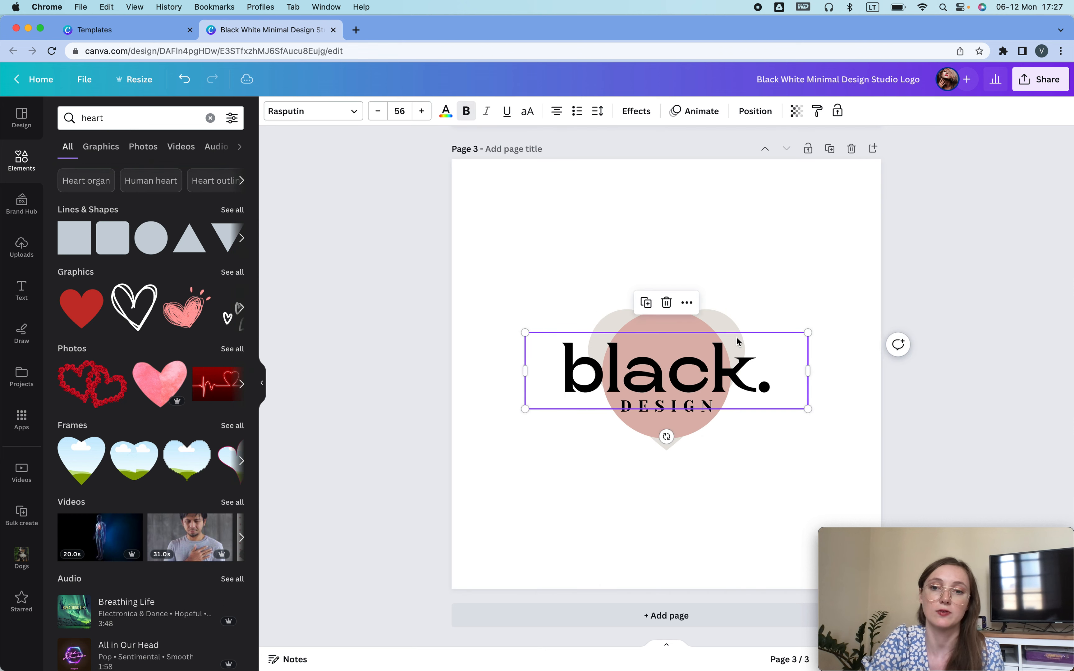
pyautogui.click(736, 327)
pyautogui.press('Delete')
pyautogui.click(681, 320)
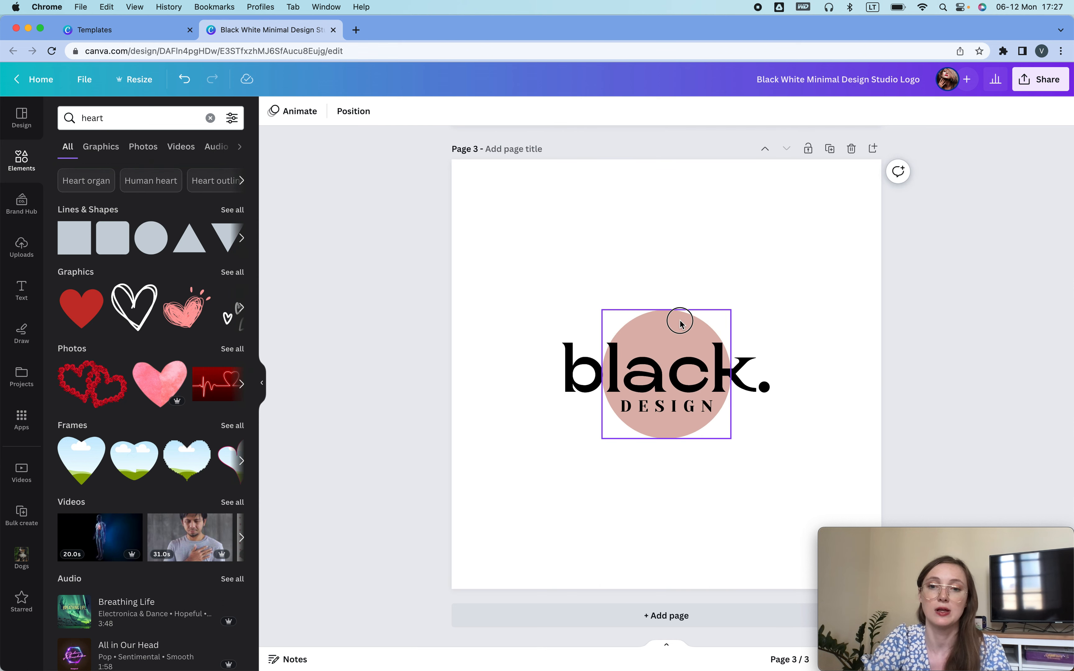
pyautogui.moveTo(731, 310); pyautogui.dragTo(748, 293)
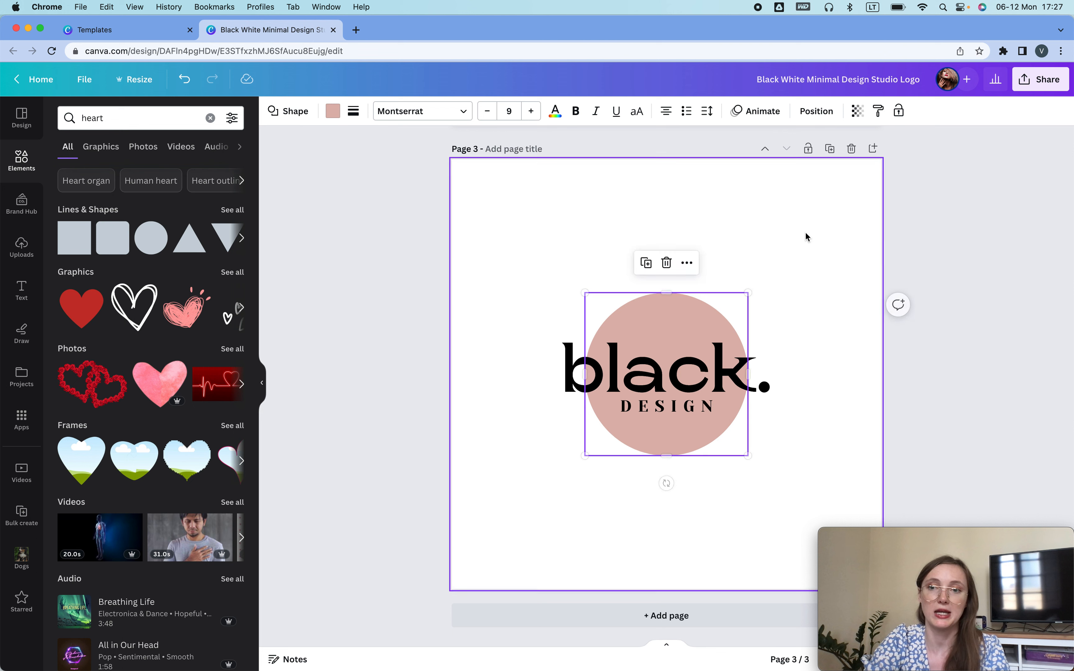
# Duplicate the pink circle page and shrink the circle on the copy to a small dot behind the word "black."
pyautogui.click(829, 149)
pyautogui.click(701, 313)
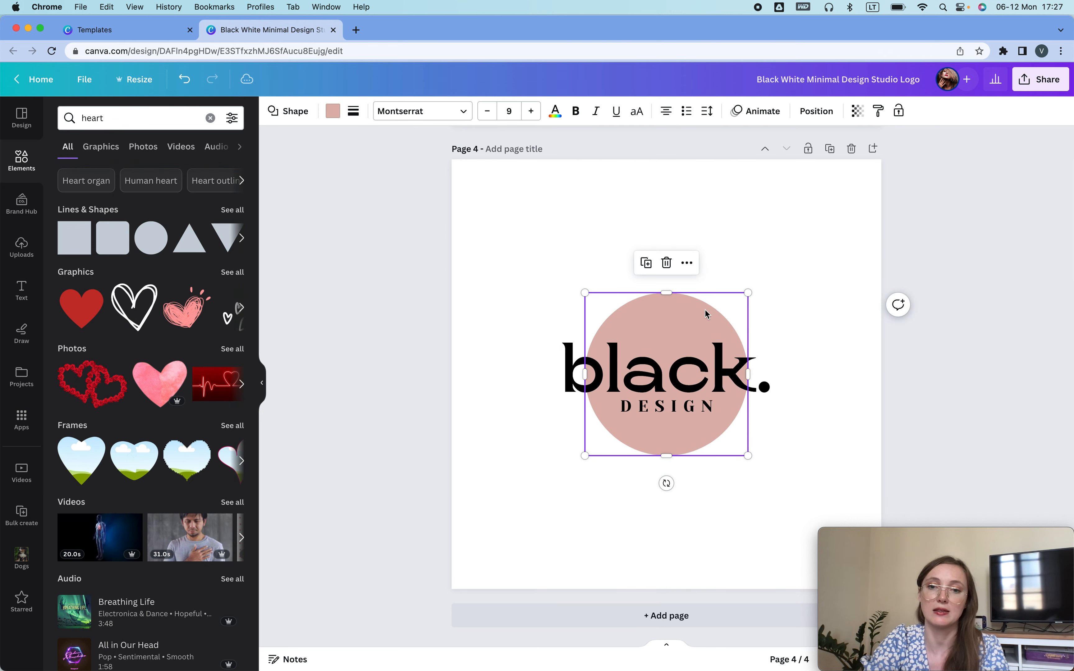
pyautogui.moveTo(748, 291); pyautogui.dragTo(695, 345)
pyautogui.click(749, 270)
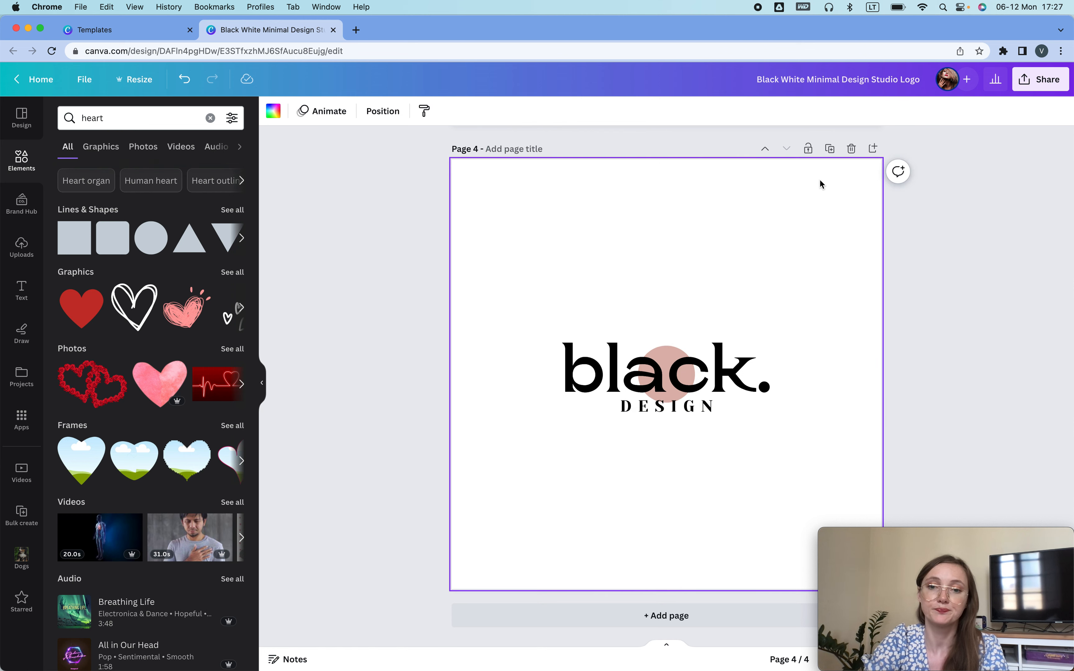
# Duplicate page 4 and add the thin line-drawn heart graphic with the long trailing tail to the copy
pyautogui.click(829, 149)
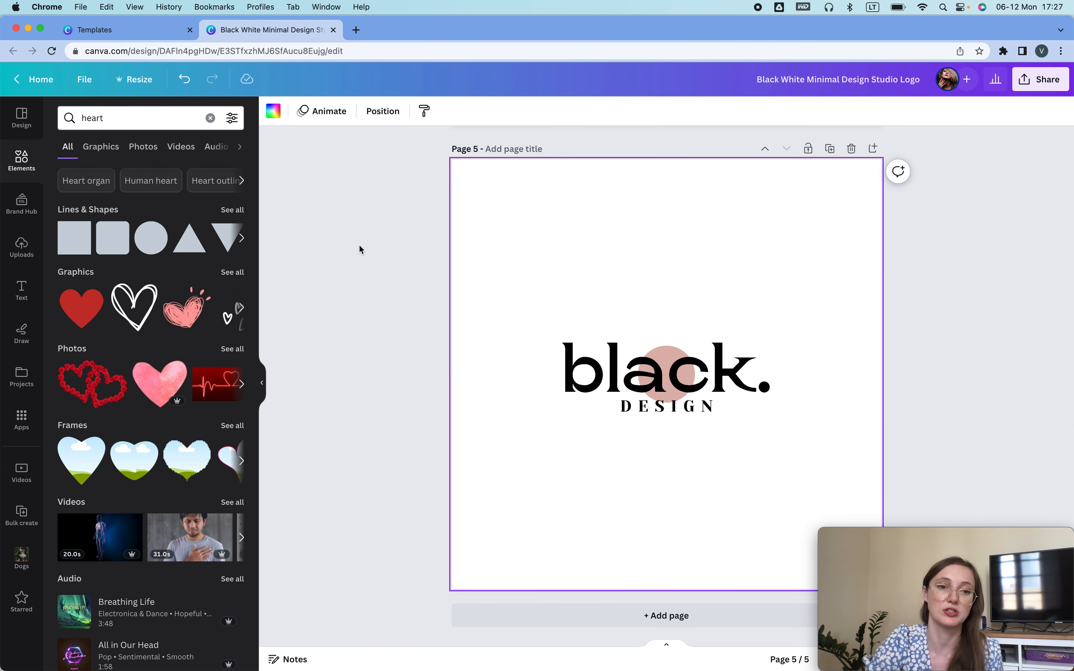
pyautogui.scroll(-1, 144, 410)
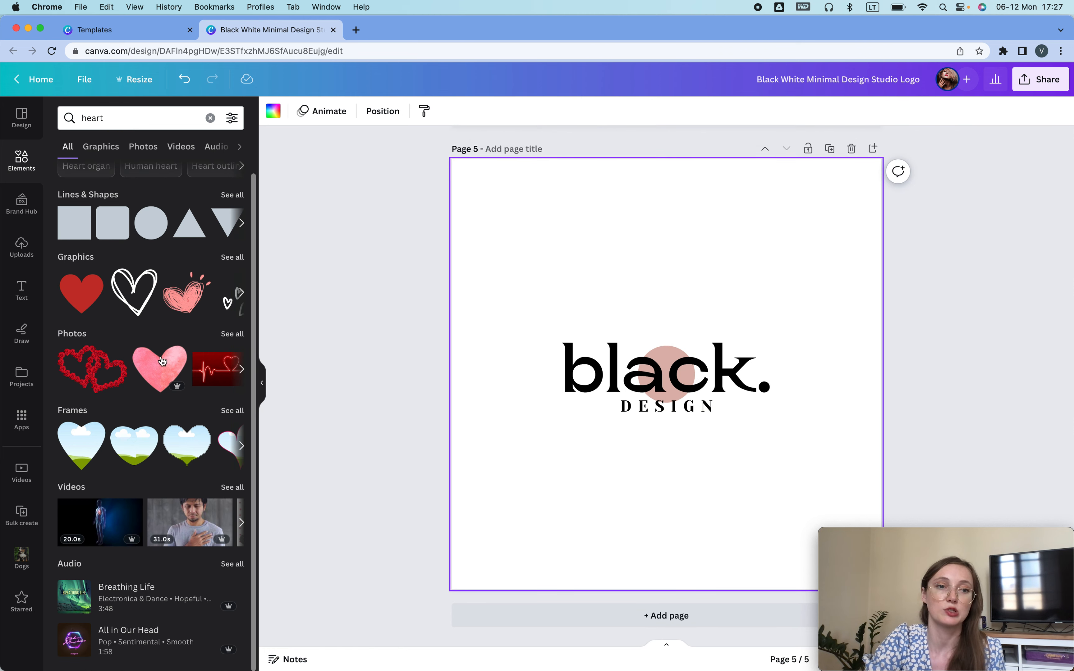
pyautogui.click(232, 258)
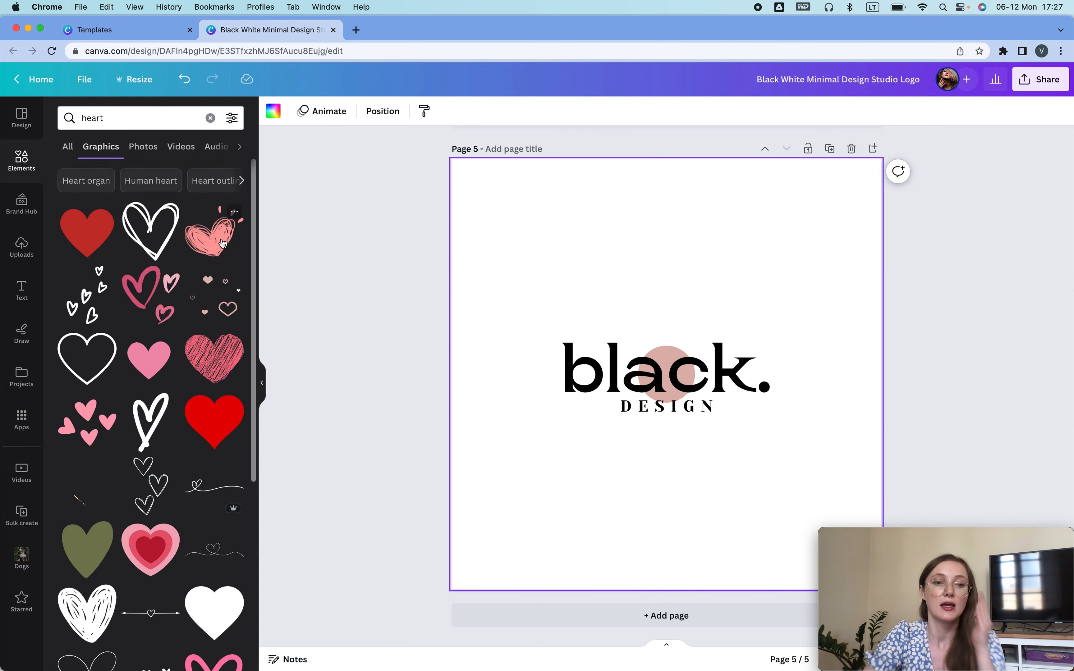
pyautogui.click(221, 483)
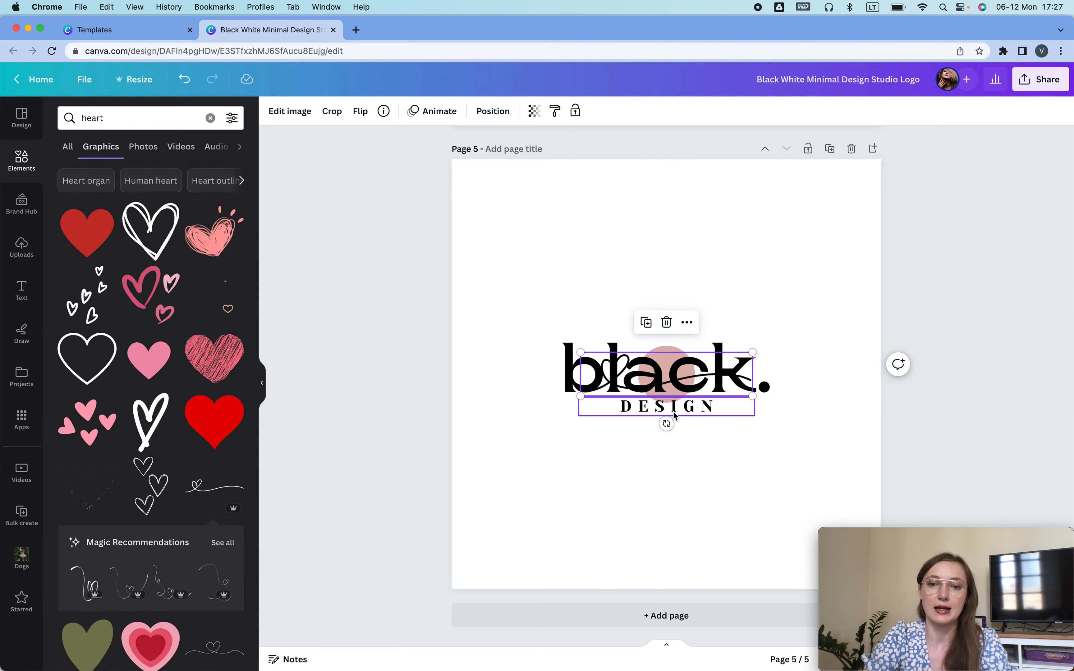
# Move the line heart beside the word "black." and resize it so its stroke starts at the period
pyautogui.moveTo(696, 375); pyautogui.dragTo(953, 408)
pyautogui.moveTo(828, 382); pyautogui.dragTo(830, 378)
pyautogui.moveTo(754, 344); pyautogui.dragTo(746, 343)
pyautogui.moveTo(800, 369)
pyautogui.mouseDown()
pyautogui.moveTo(790, 368)
pyautogui.moveTo(803, 367)
pyautogui.mouseUp()
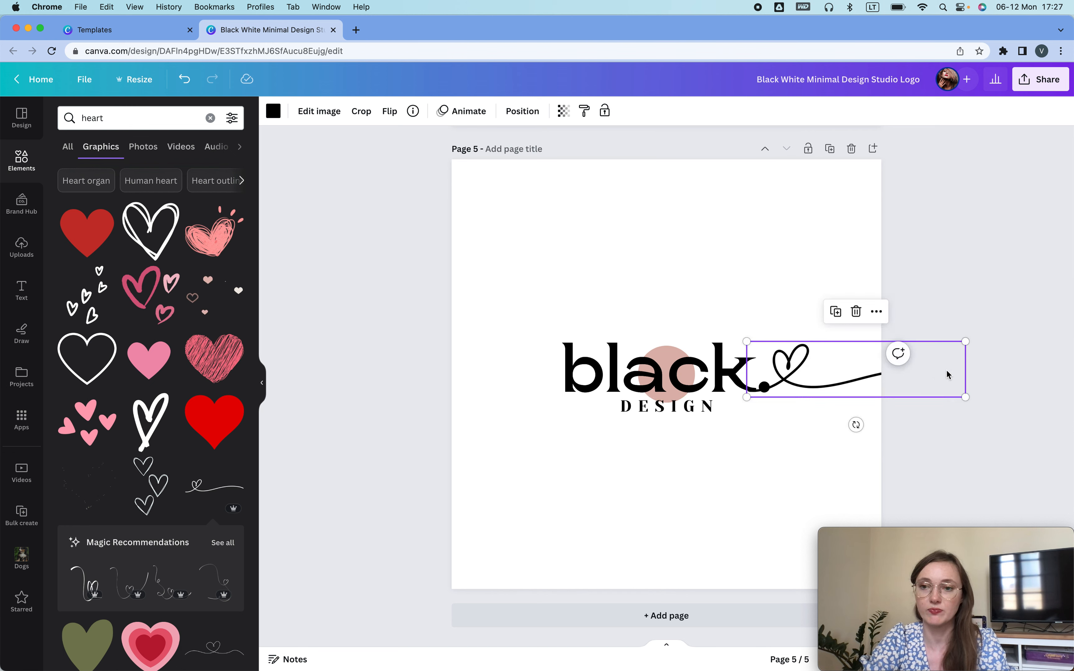
pyautogui.click(1009, 345)
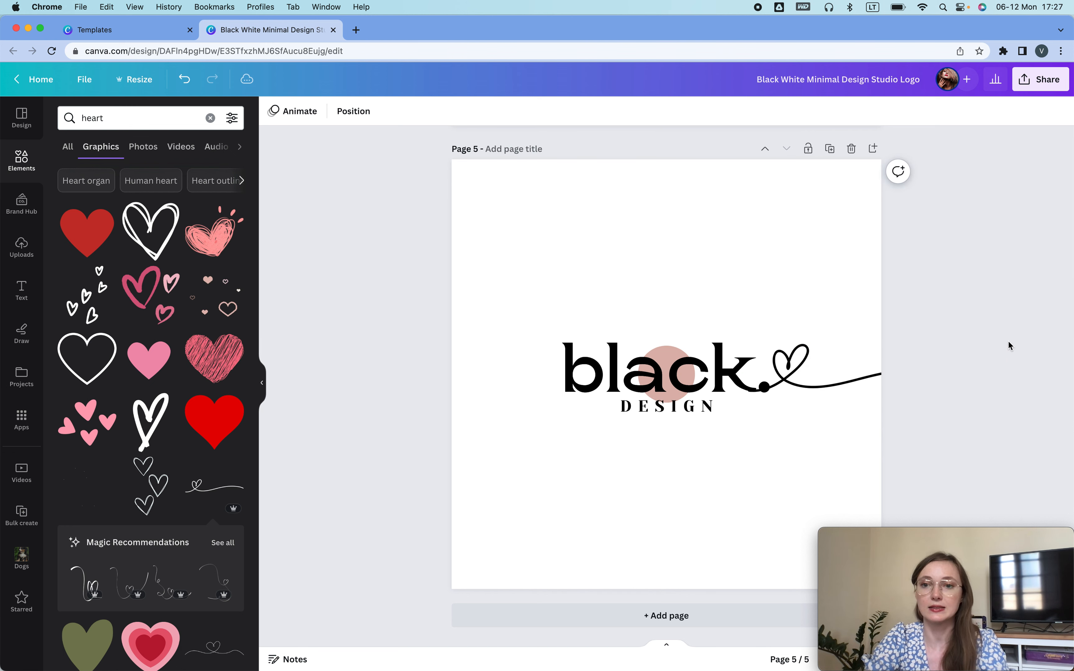
# Enlarge the line heart from its period end so the tail runs past the page edge
pyautogui.click(794, 371)
pyautogui.moveTo(966, 341); pyautogui.dragTo(1034, 305)
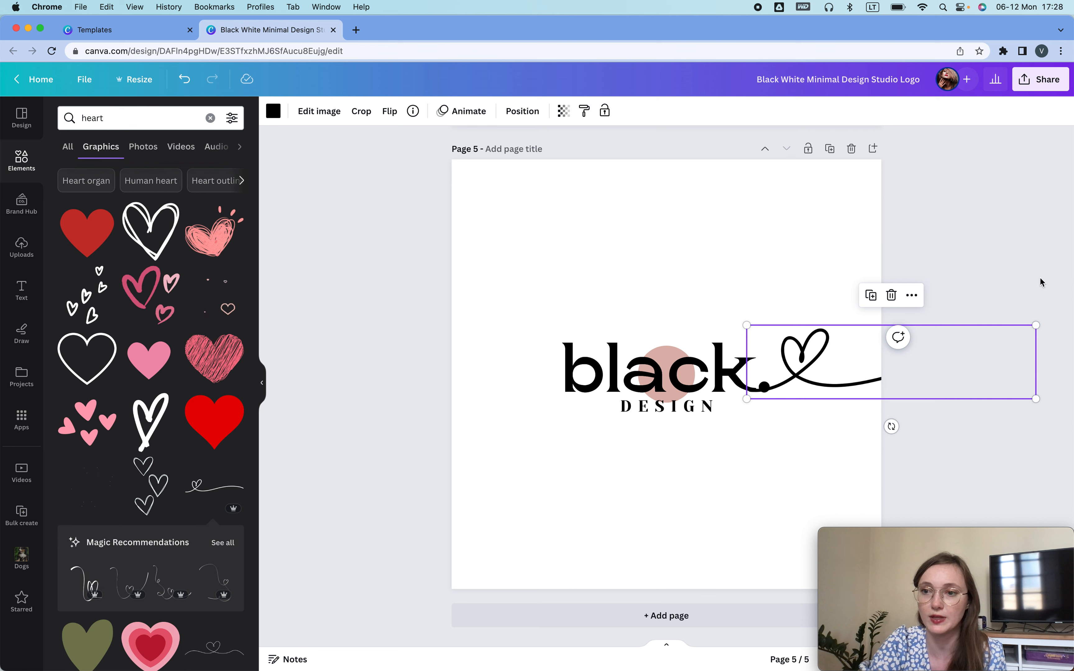
pyautogui.moveTo(1039, 325); pyautogui.dragTo(1050, 318)
pyautogui.click(969, 254)
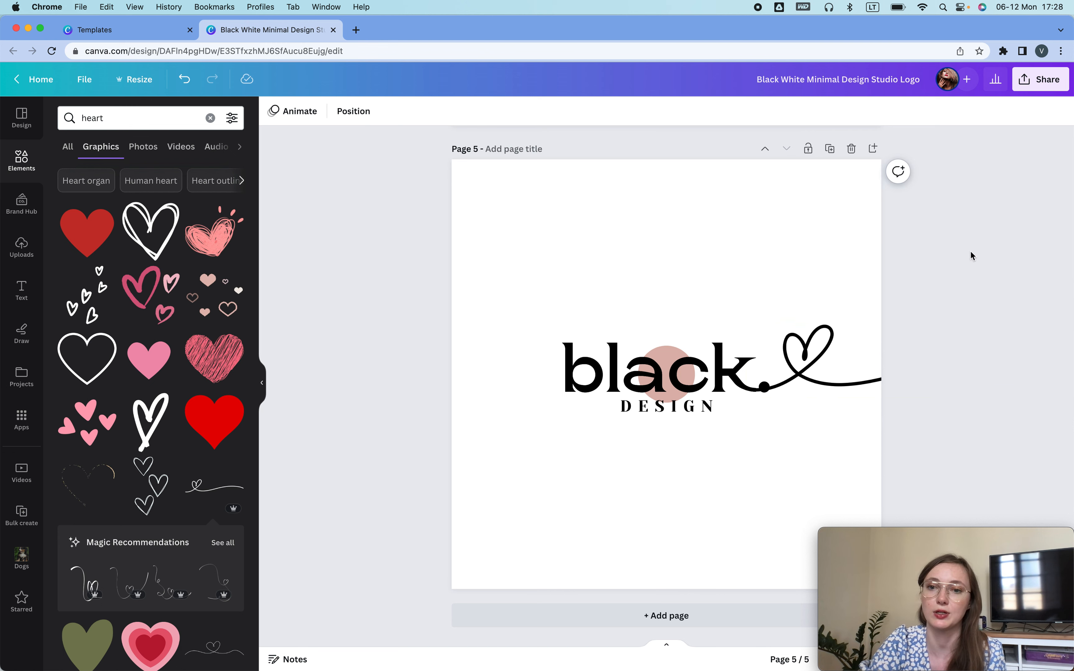
# Delete the pink circle behind the text on page 5
pyautogui.click(657, 354)
pyautogui.press('super+bracketleft')
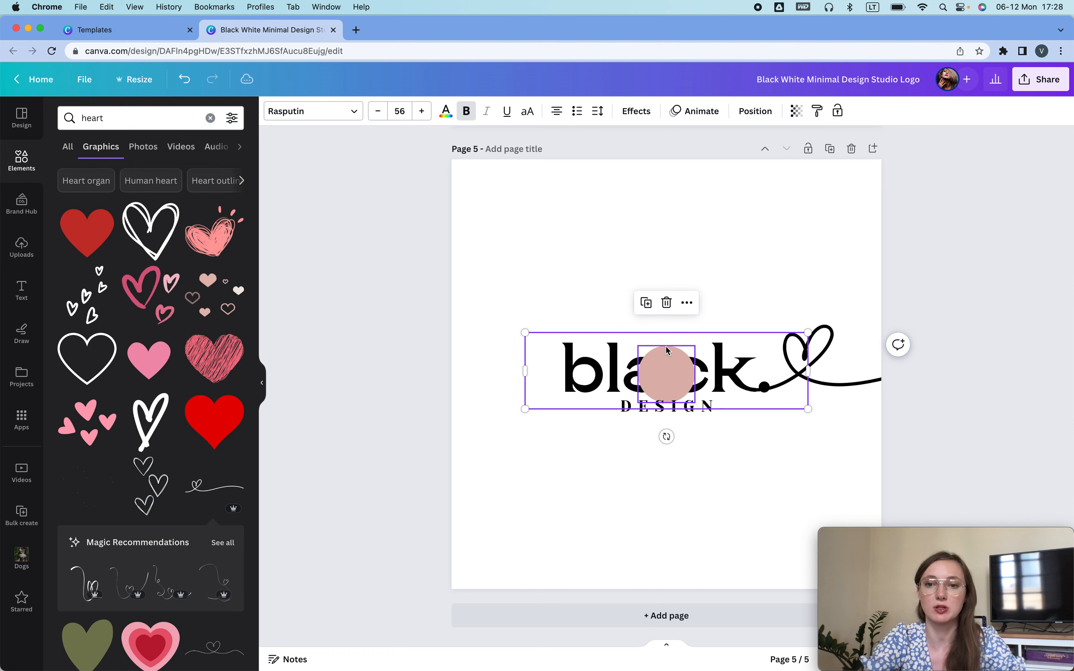
pyautogui.click(666, 349)
pyautogui.press('Delete')
pyautogui.click(626, 257)
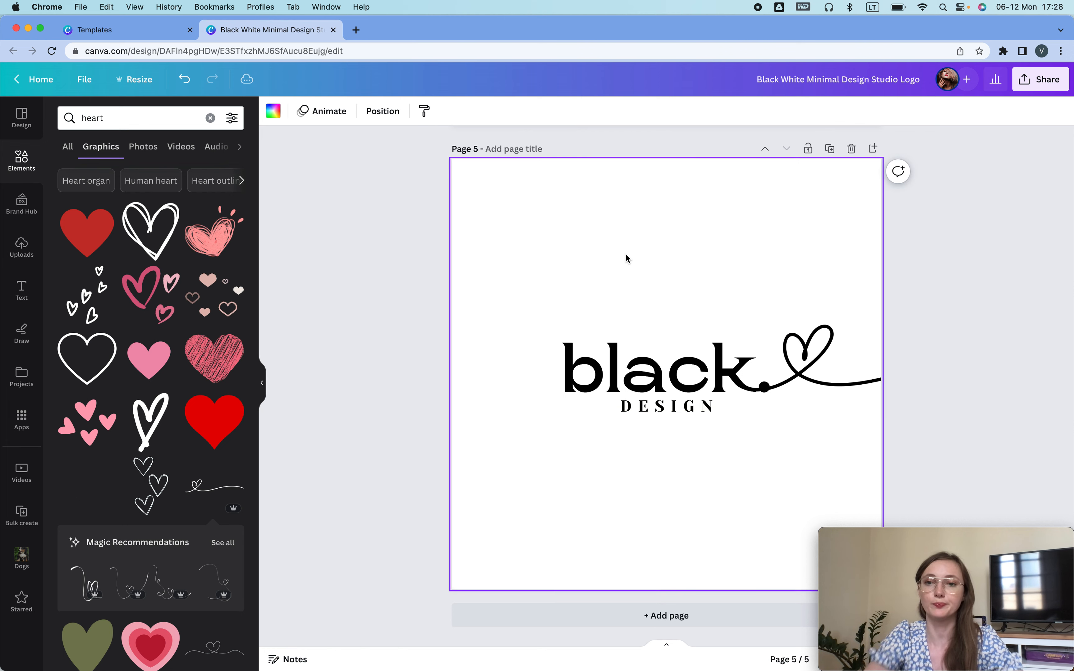
# Shift both text lines and the line heart together toward the left edge of page 5
pyautogui.moveTo(570, 257); pyautogui.dragTo(905, 465)
pyautogui.moveTo(796, 397); pyautogui.dragTo(712, 391)
pyautogui.click(692, 458)
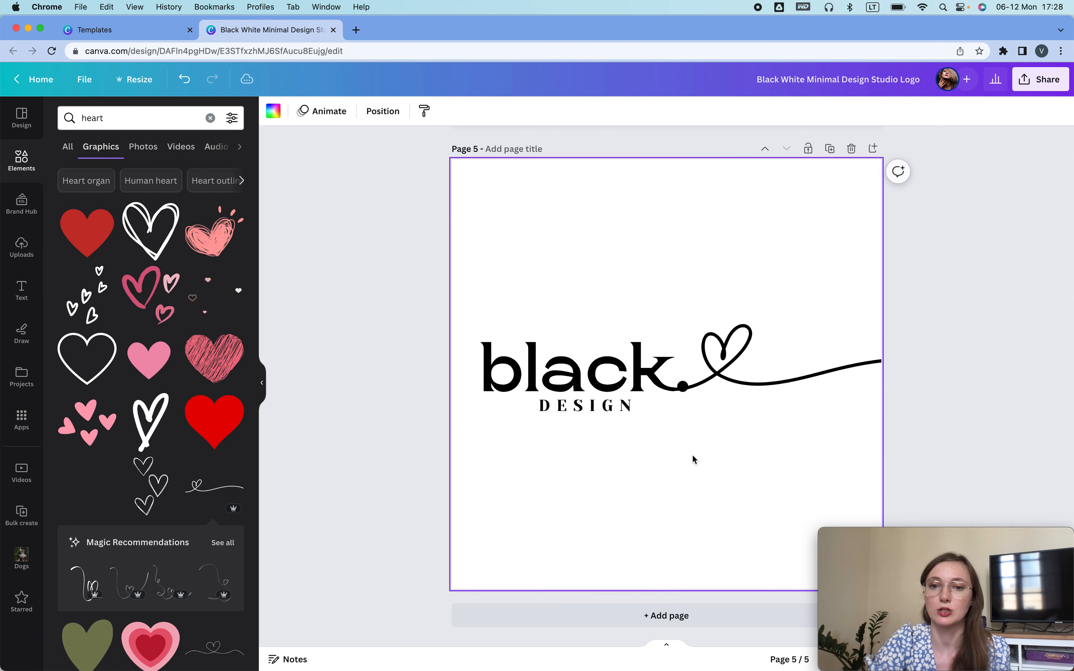
# Duplicate page 5, then move "DESIGN" on the copy beside the heart above its tail and shrink it to size 11
pyautogui.moveTo(580, 403); pyautogui.dragTo(788, 364)
pyautogui.press('super+z')
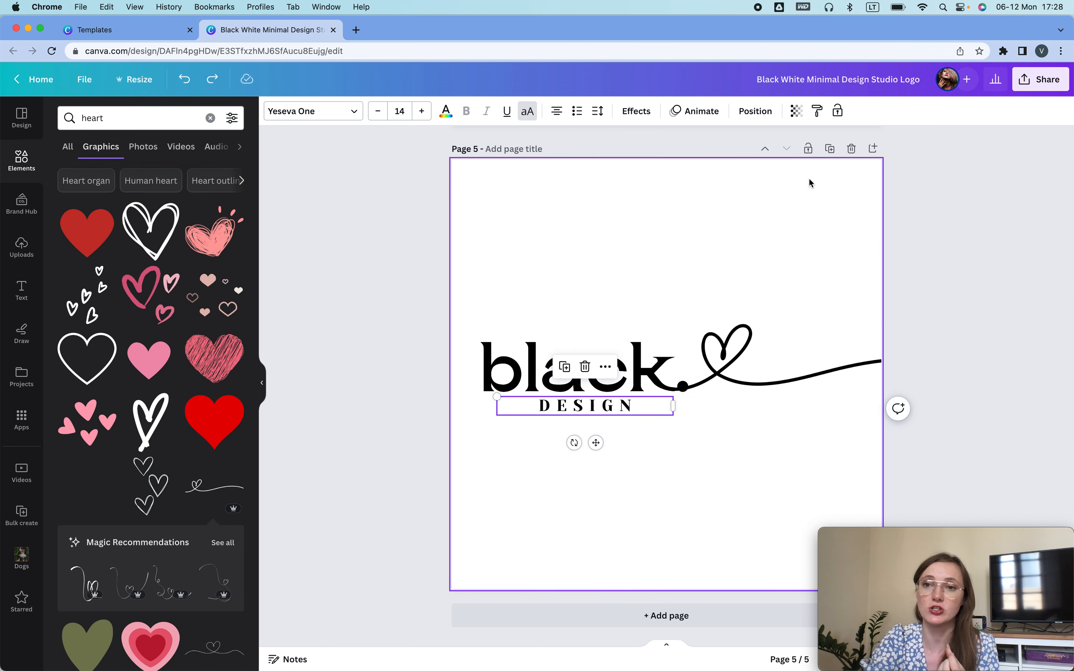
pyautogui.click(829, 149)
pyautogui.moveTo(586, 405); pyautogui.dragTo(788, 359)
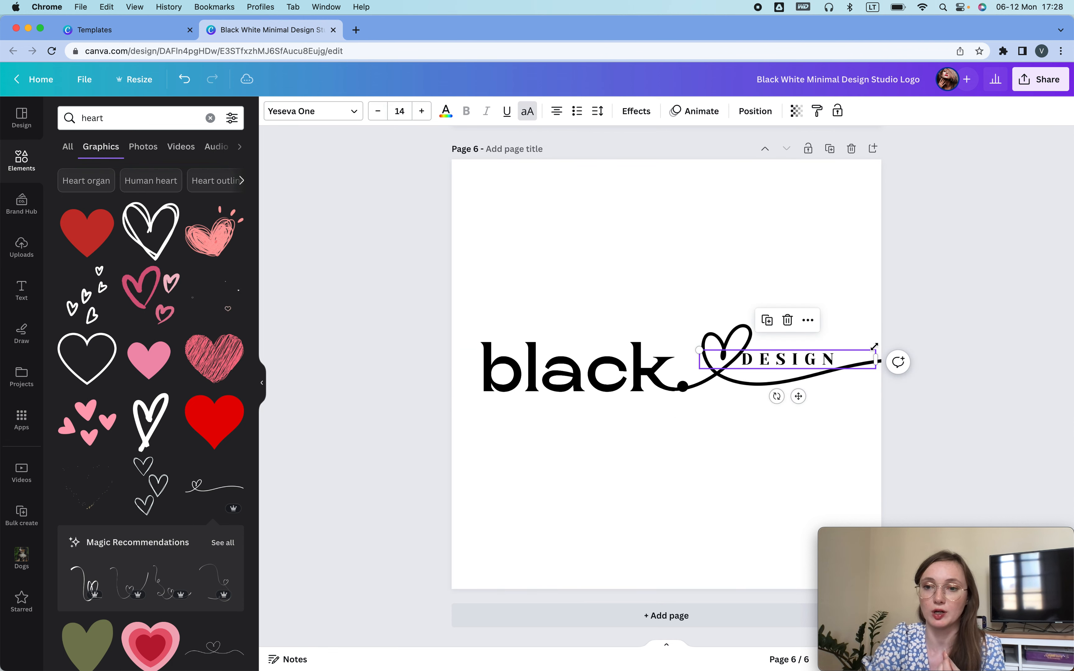
pyautogui.moveTo(874, 346); pyautogui.dragTo(797, 365)
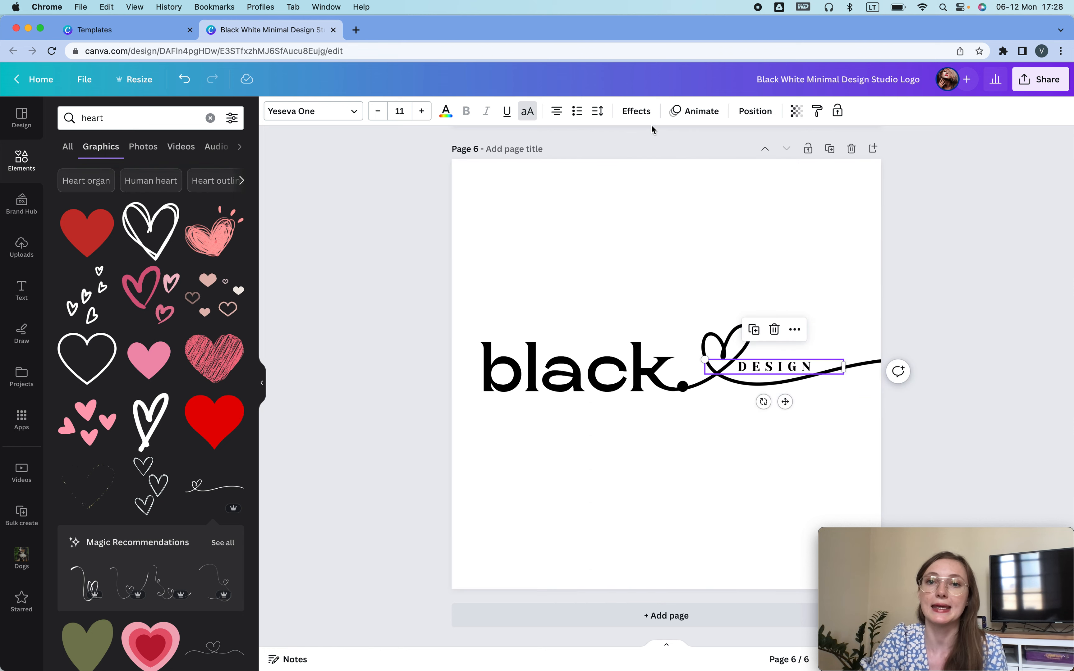
# Apply the Curve text effect to "DESIGN" on page 6 with a curve of -29
pyautogui.click(639, 113)
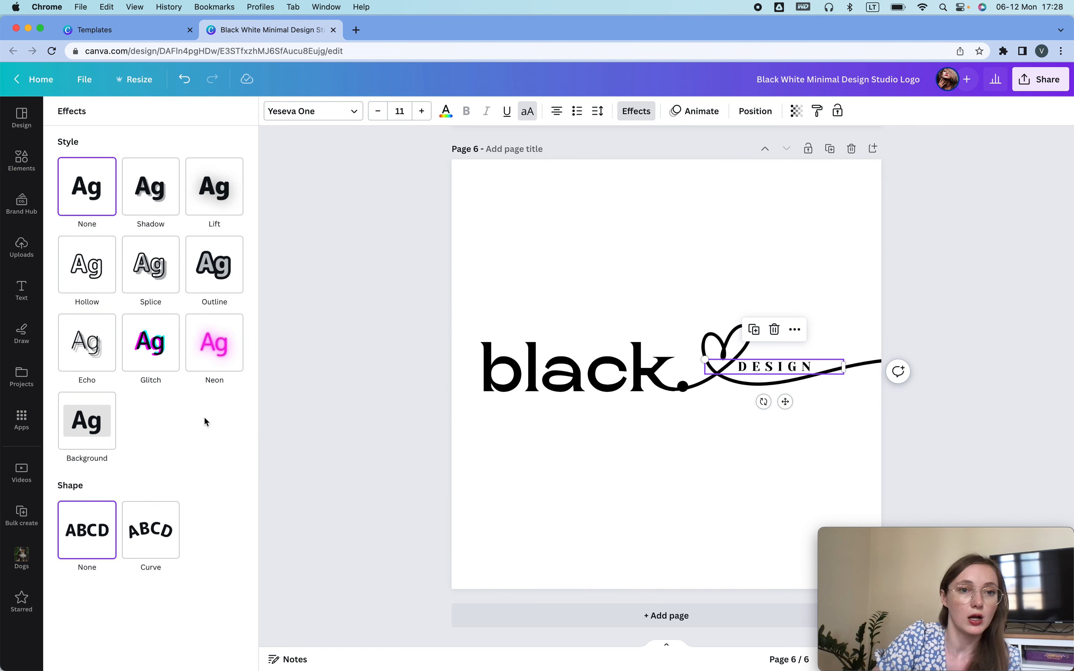
pyautogui.click(149, 547)
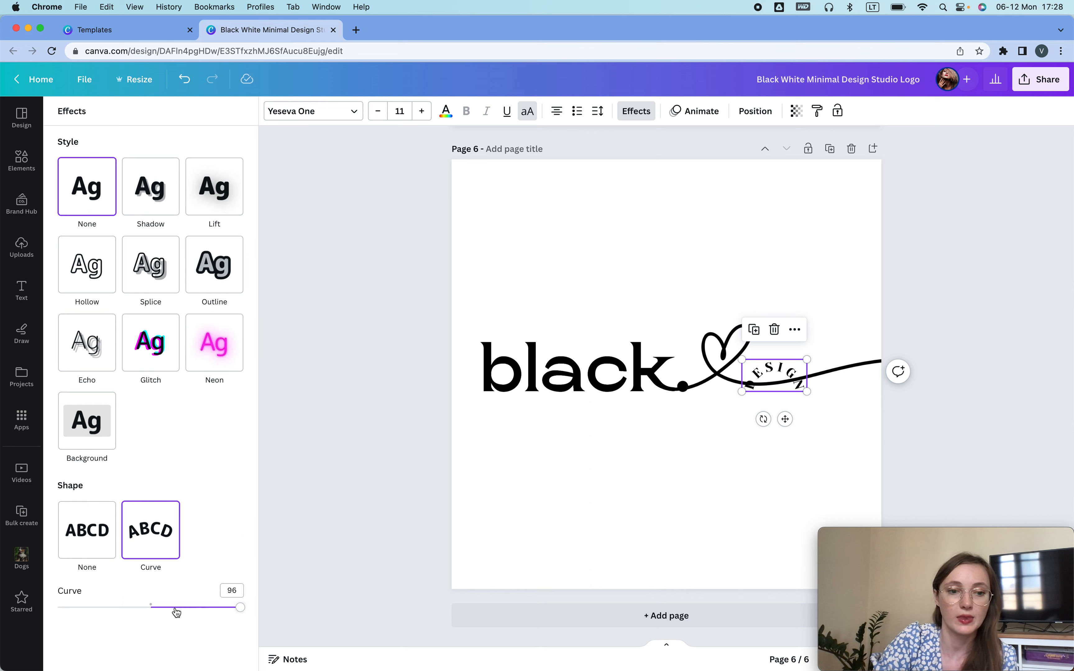
pyautogui.moveTo(240, 611); pyautogui.dragTo(124, 608)
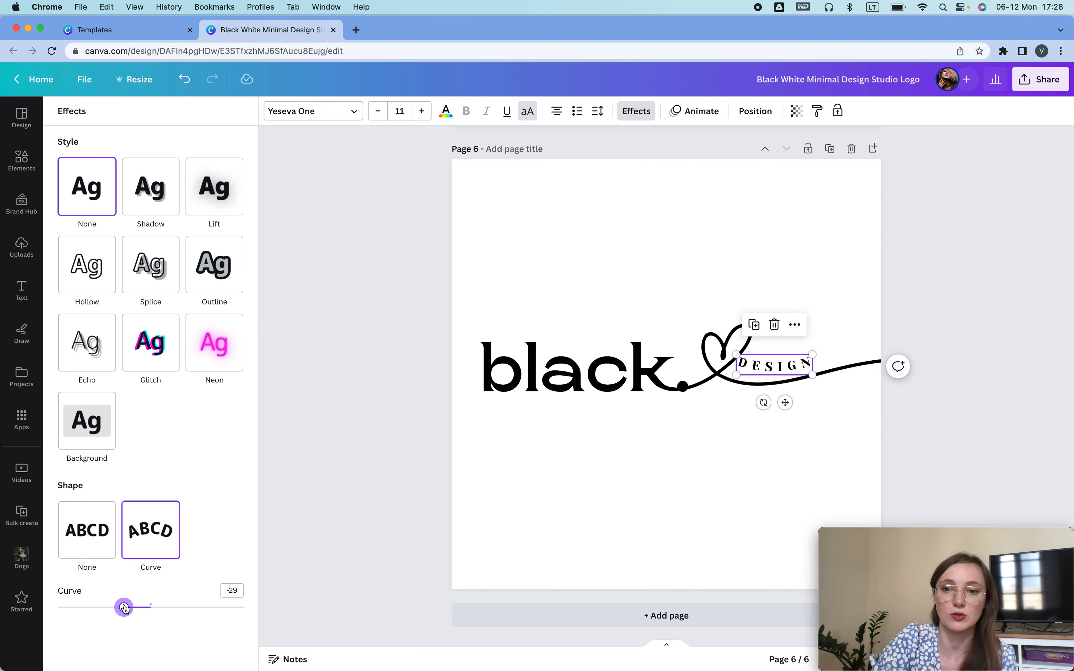
# Adjust the letter spacing and position of the curved "DESIGN" and set its curve to -40
pyautogui.click(598, 111)
pyautogui.moveTo(692, 164); pyautogui.dragTo(706, 163)
pyautogui.moveTo(794, 376); pyautogui.dragTo(785, 377)
pyautogui.moveTo(124, 607)
pyautogui.mouseDown()
pyautogui.moveTo(151, 614)
pyautogui.moveTo(129, 608)
pyautogui.mouseUp()
pyautogui.moveTo(122, 607)
pyautogui.mouseDown()
pyautogui.moveTo(104, 606)
pyautogui.moveTo(114, 607)
pyautogui.mouseUp()
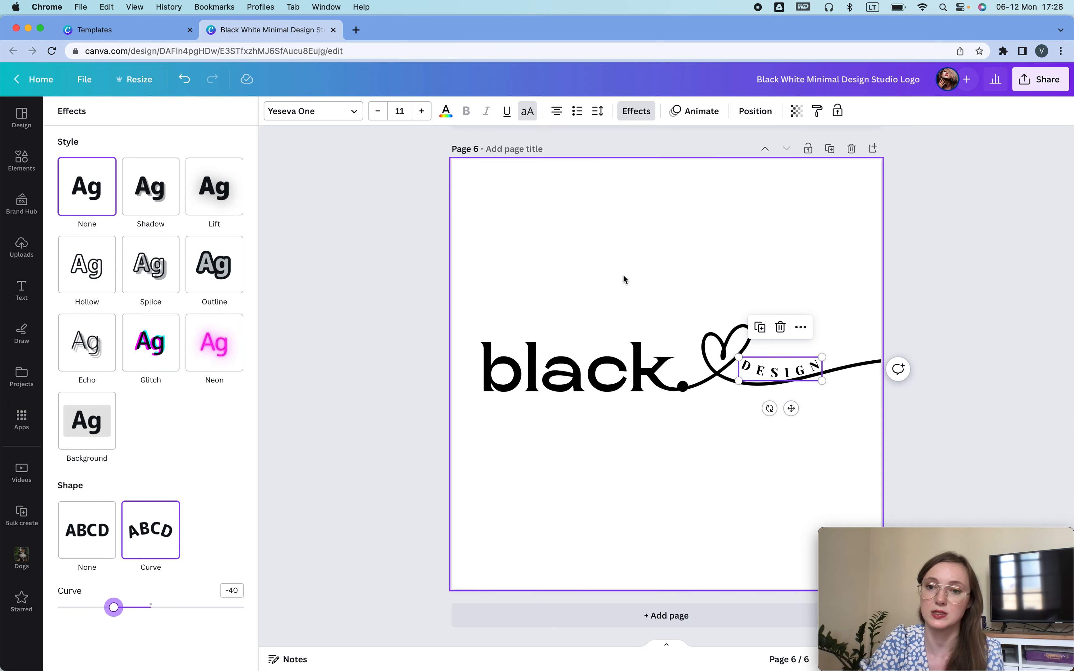
pyautogui.click(620, 265)
# Move the curved "DESIGN" below the heart's tail and rotate it slightly clockwise
pyautogui.click(796, 374)
pyautogui.moveTo(796, 374); pyautogui.dragTo(778, 393)
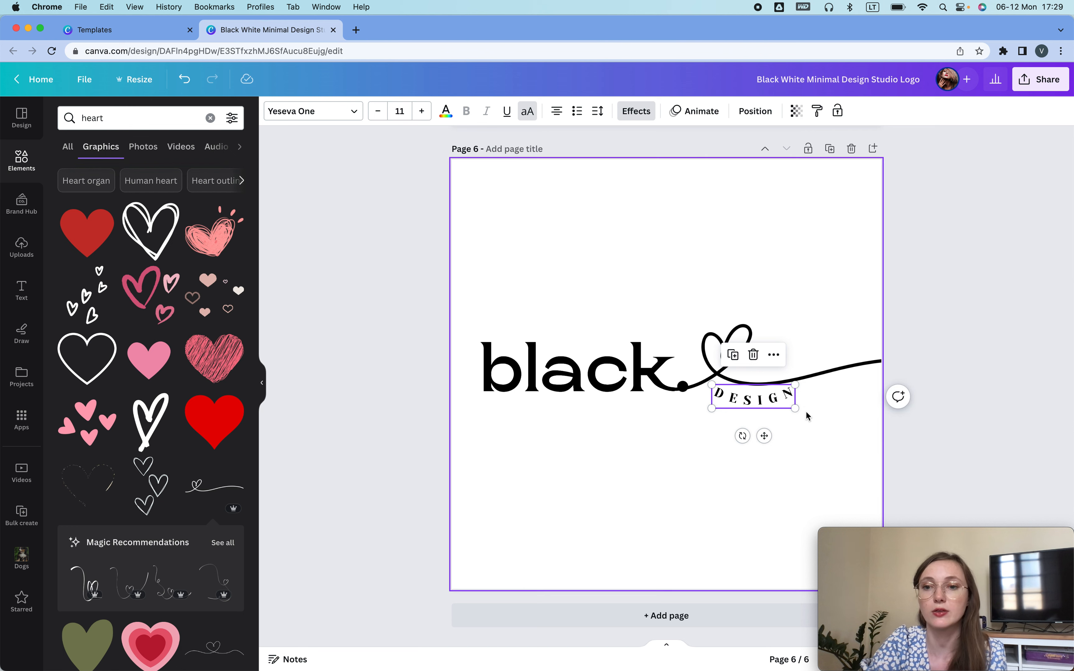
pyautogui.moveTo(742, 435); pyautogui.dragTo(733, 436)
pyautogui.click(657, 466)
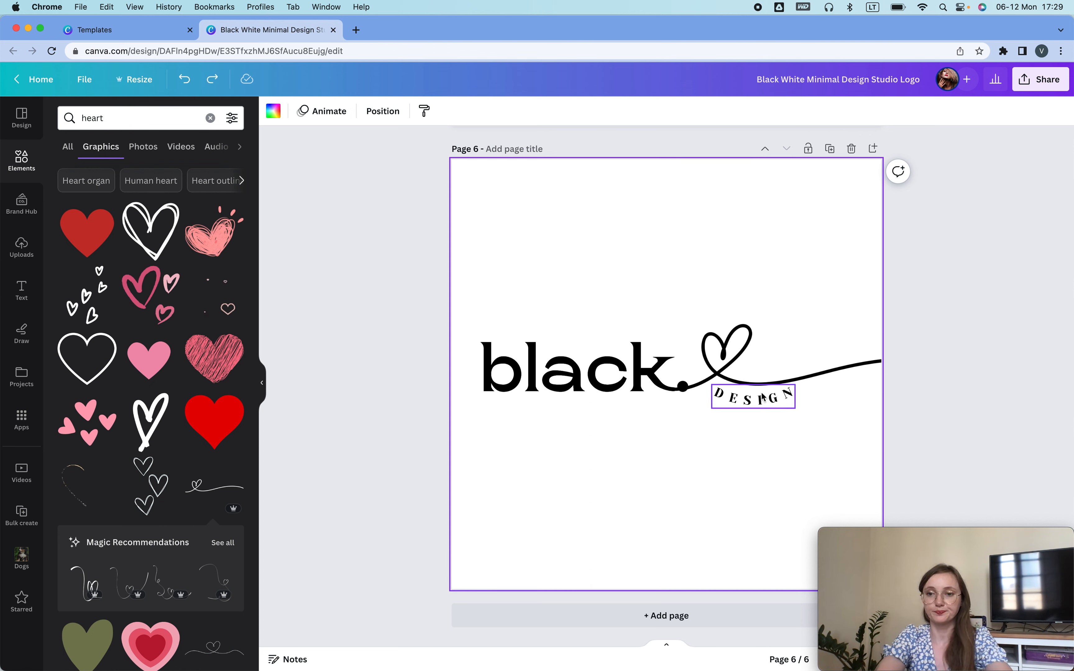
pyautogui.press('super+z')
pyautogui.moveTo(739, 435); pyautogui.dragTo(735, 434)
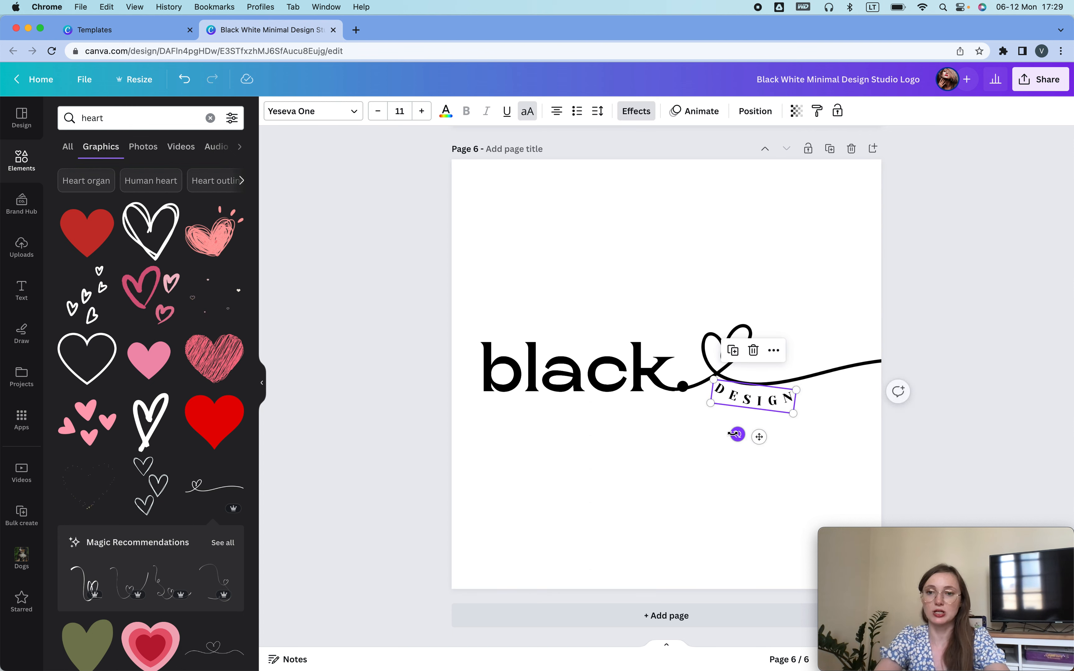
pyautogui.click(661, 441)
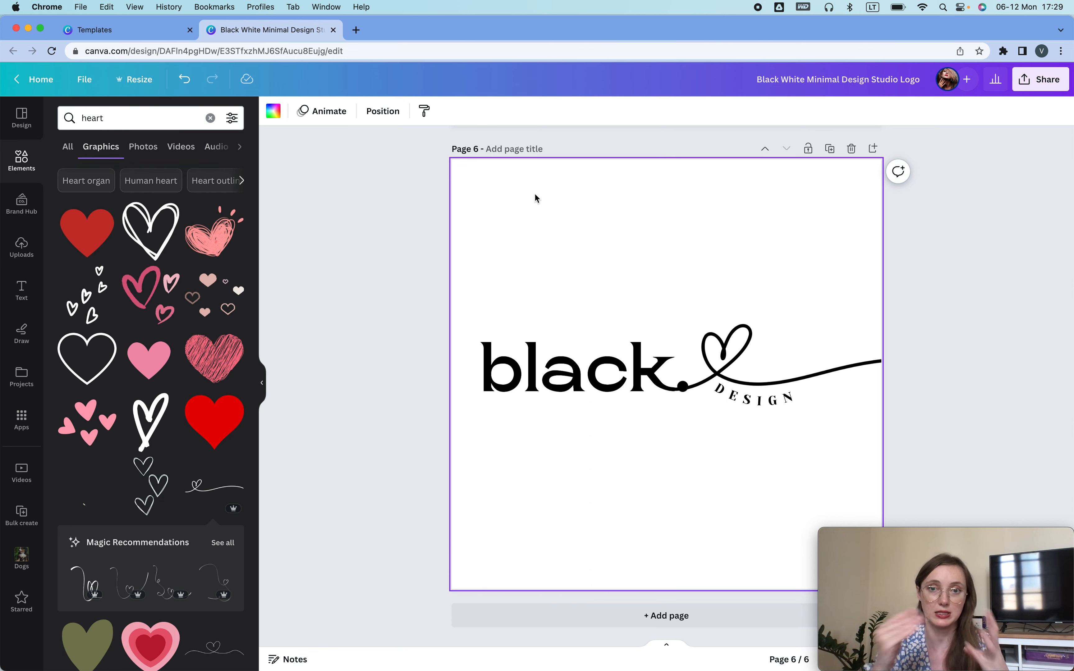
# Set the page 6 background to black and recolor the word "black." white
pyautogui.click(272, 110)
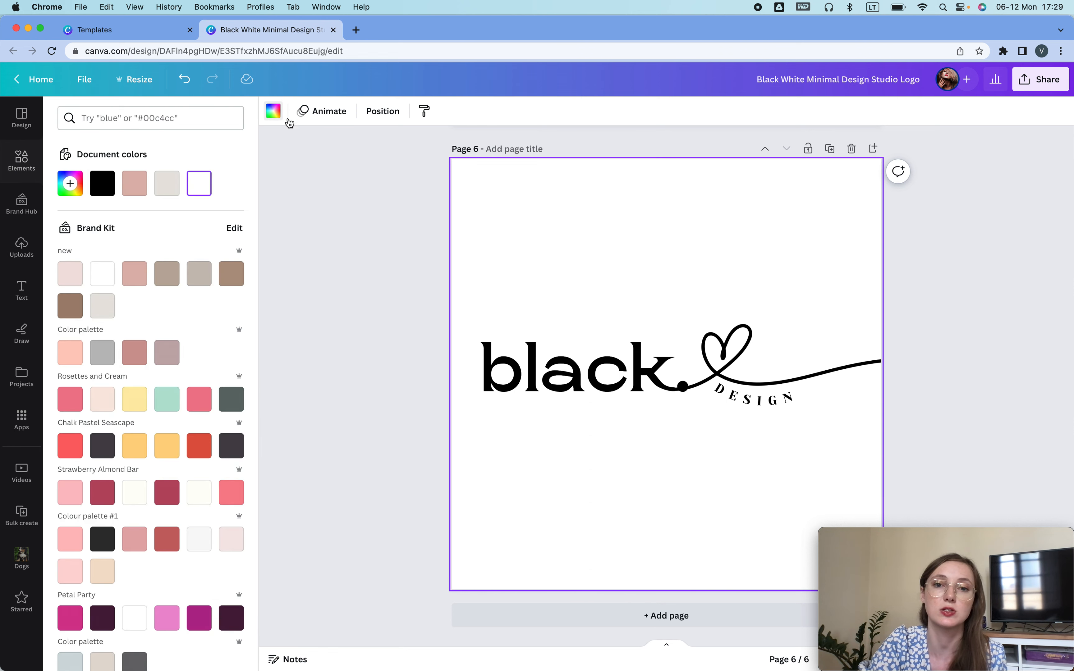
pyautogui.click(102, 184)
pyautogui.click(571, 353)
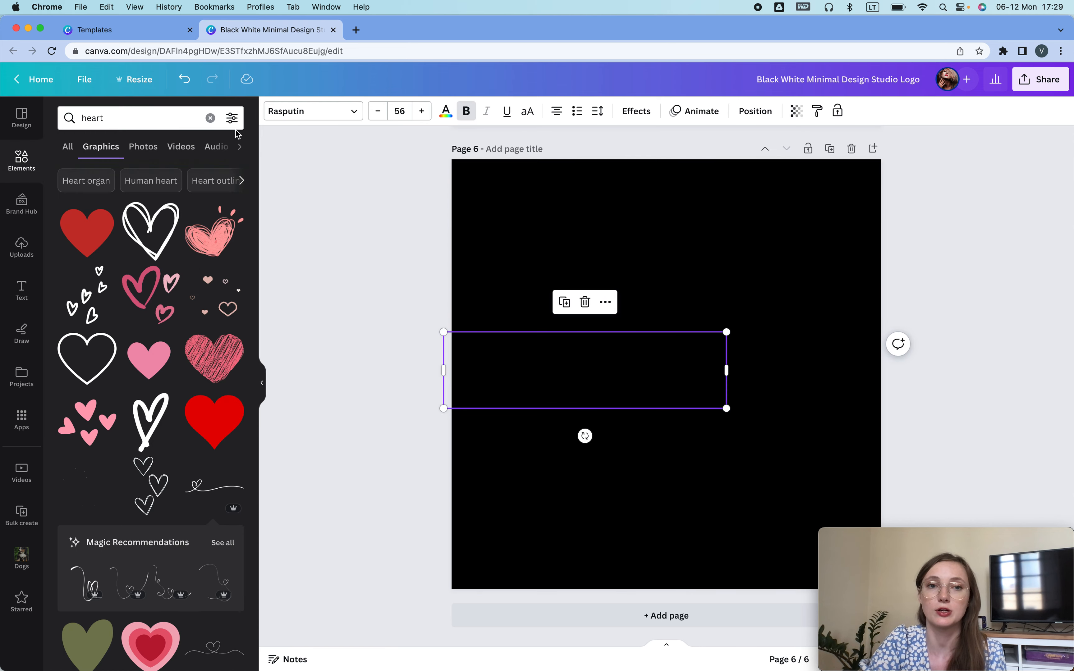
pyautogui.click(446, 111)
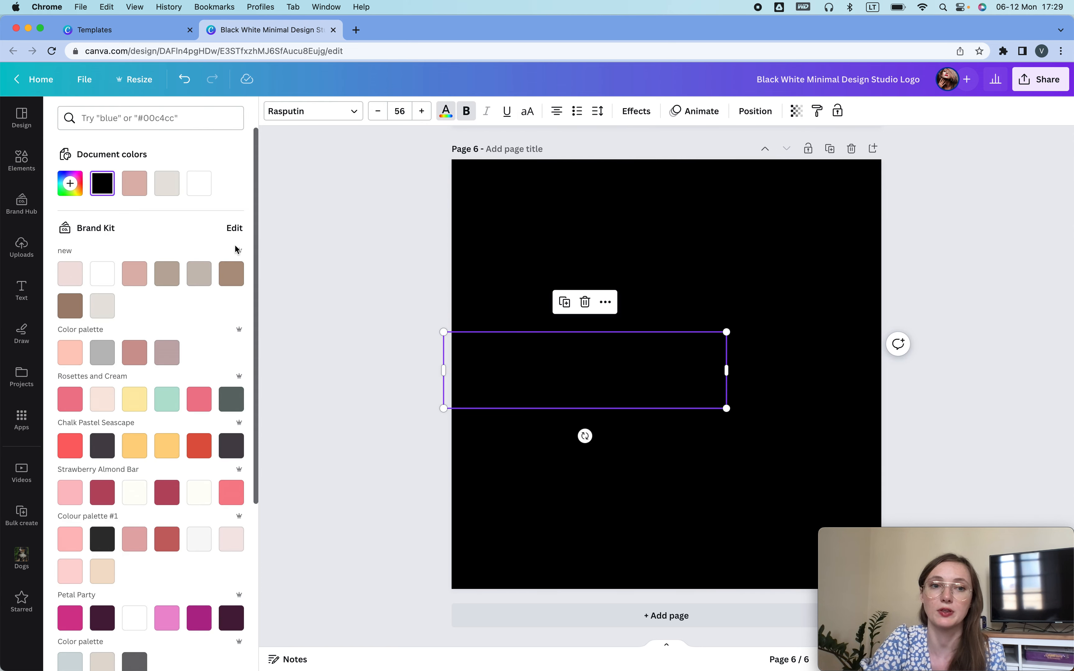
pyautogui.click(204, 180)
# Recolor the line heart graphic on page 6 white
pyautogui.click(724, 371)
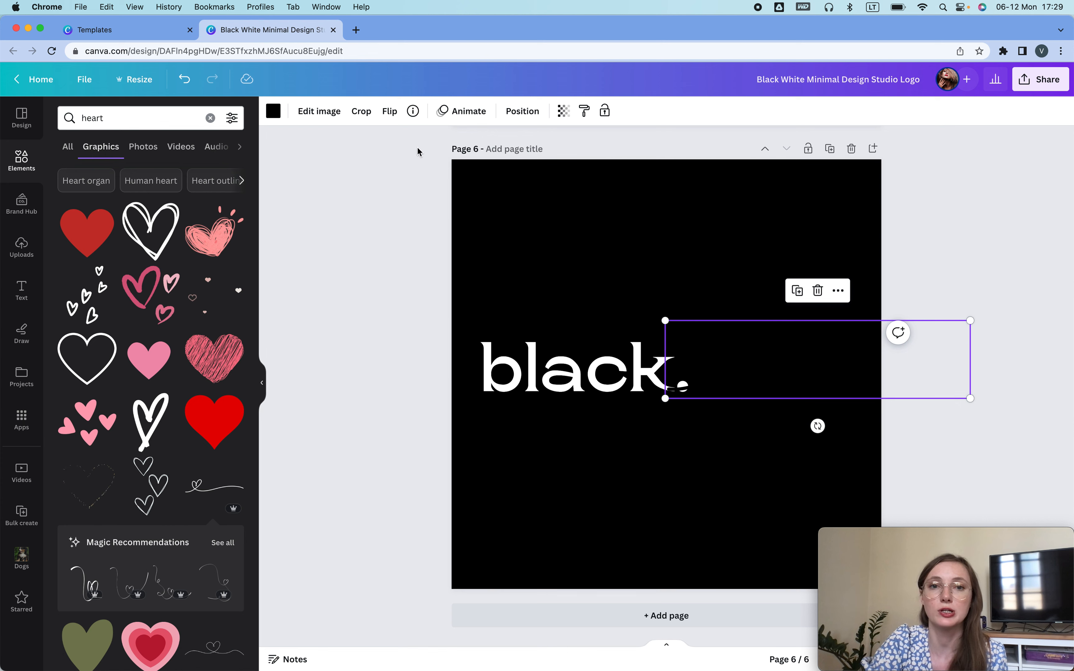
pyautogui.click(272, 111)
pyautogui.click(208, 193)
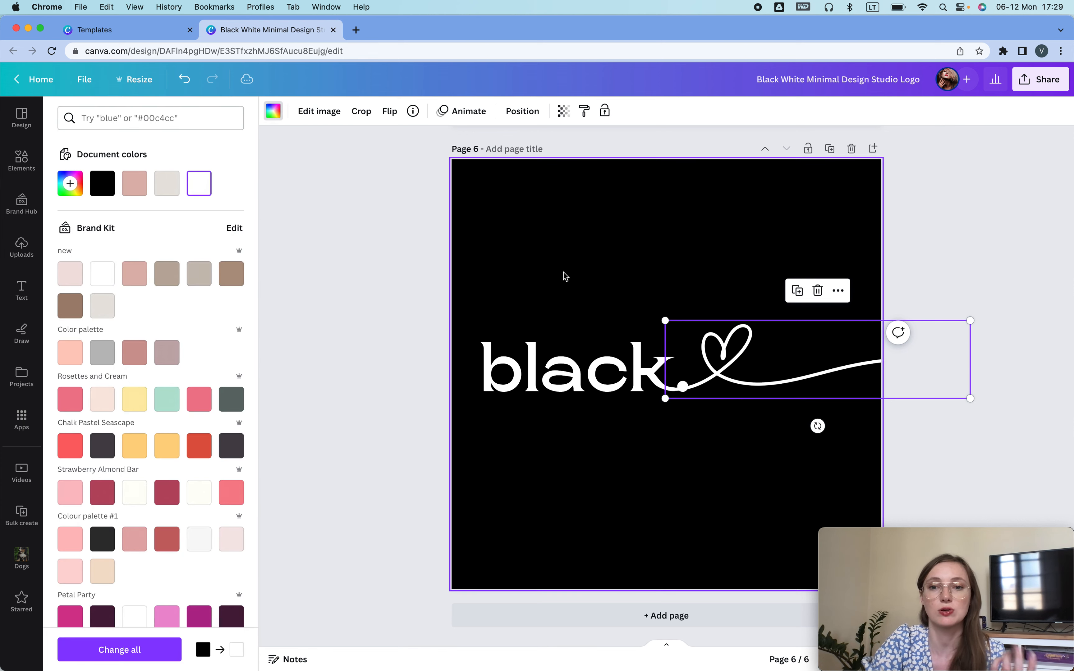
# Recolor the curved word "DESIGN" on page 6 white from the brand kit
pyautogui.click(638, 284)
pyautogui.click(638, 351)
pyautogui.click(650, 300)
pyautogui.moveTo(471, 217); pyautogui.dragTo(938, 517)
pyautogui.click(779, 455)
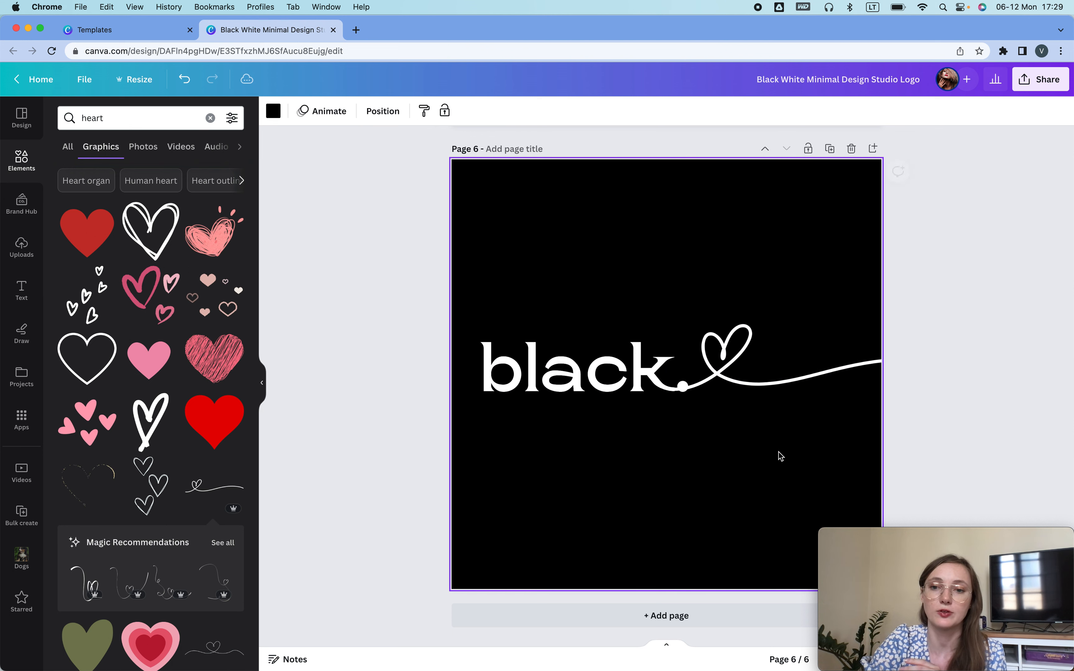
pyautogui.click(763, 406)
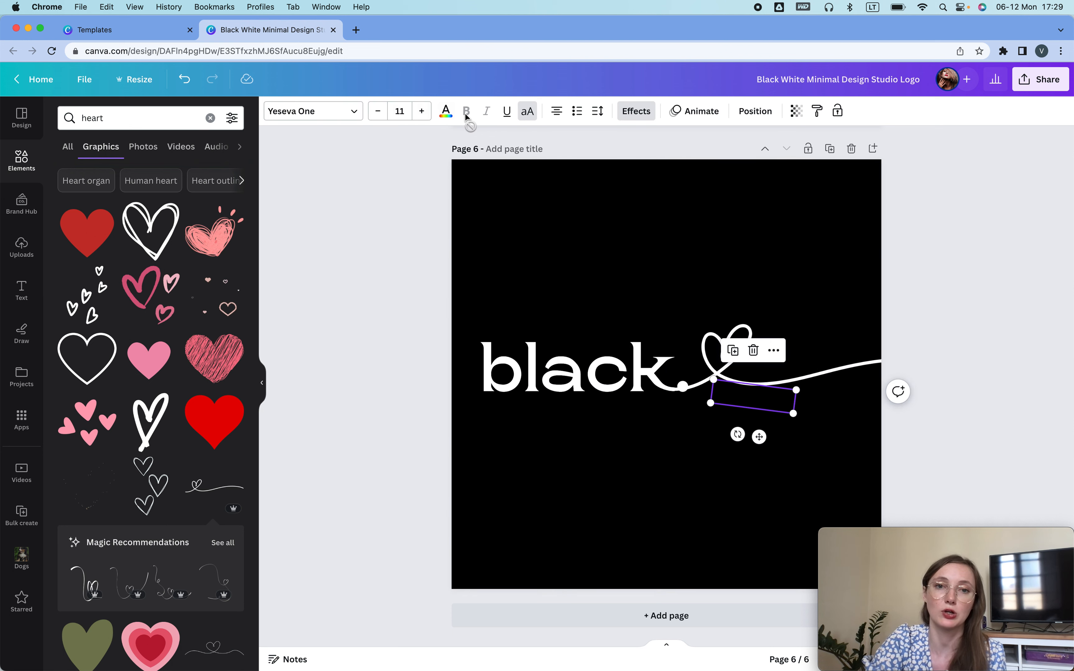
pyautogui.click(446, 112)
pyautogui.click(102, 273)
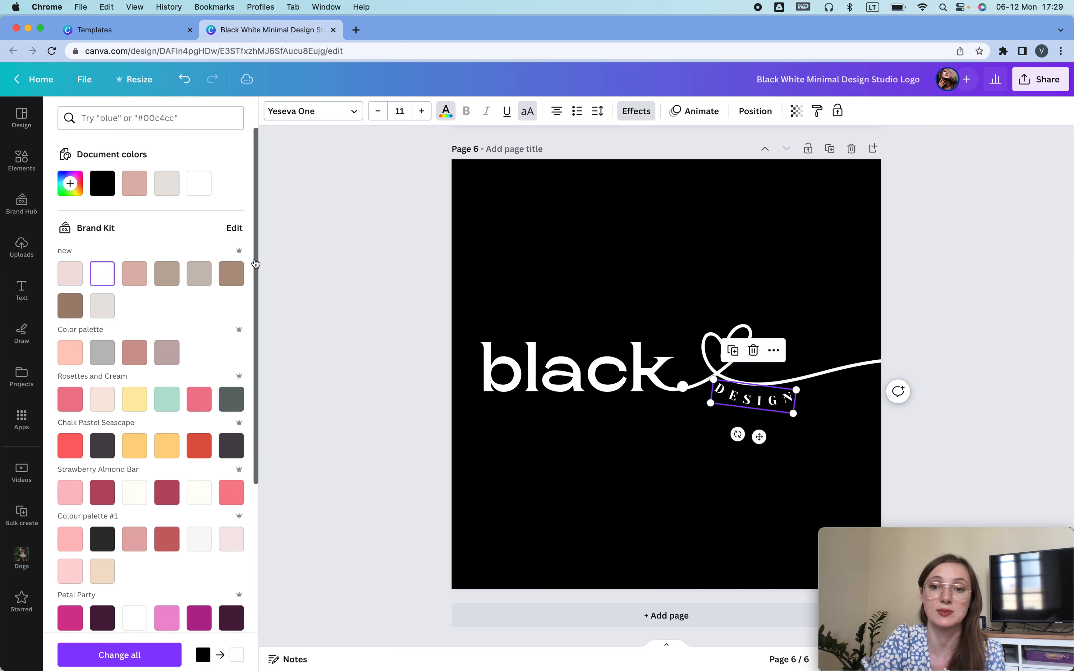
pyautogui.click(336, 198)
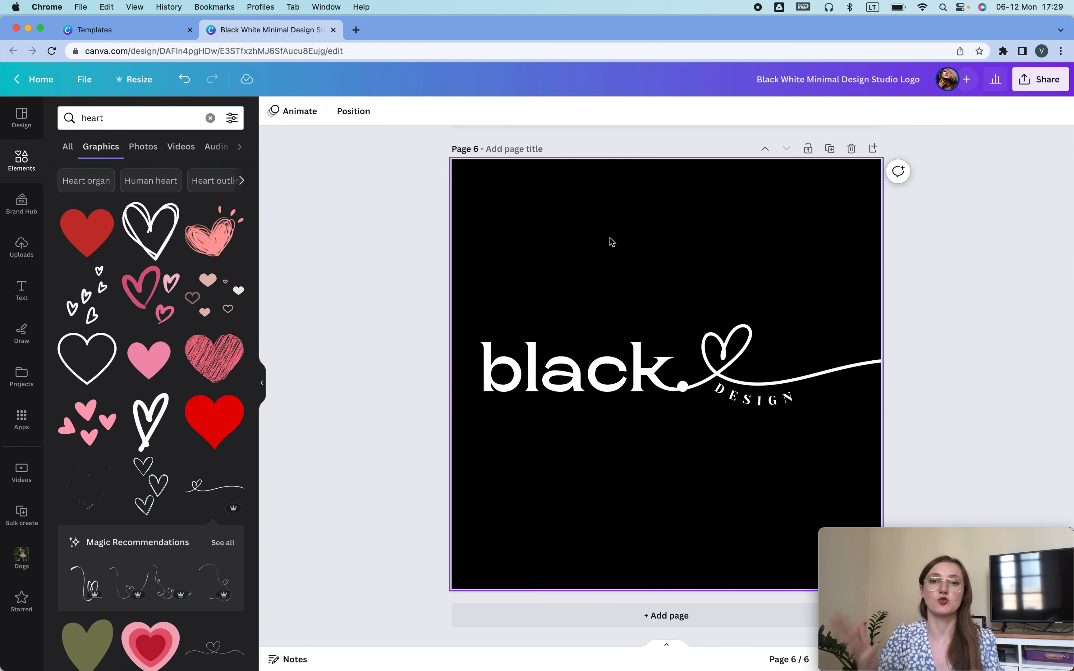
# Recolor the large pink circle on page 3 light beige from the document colors
pyautogui.scroll(15, 609, 237)
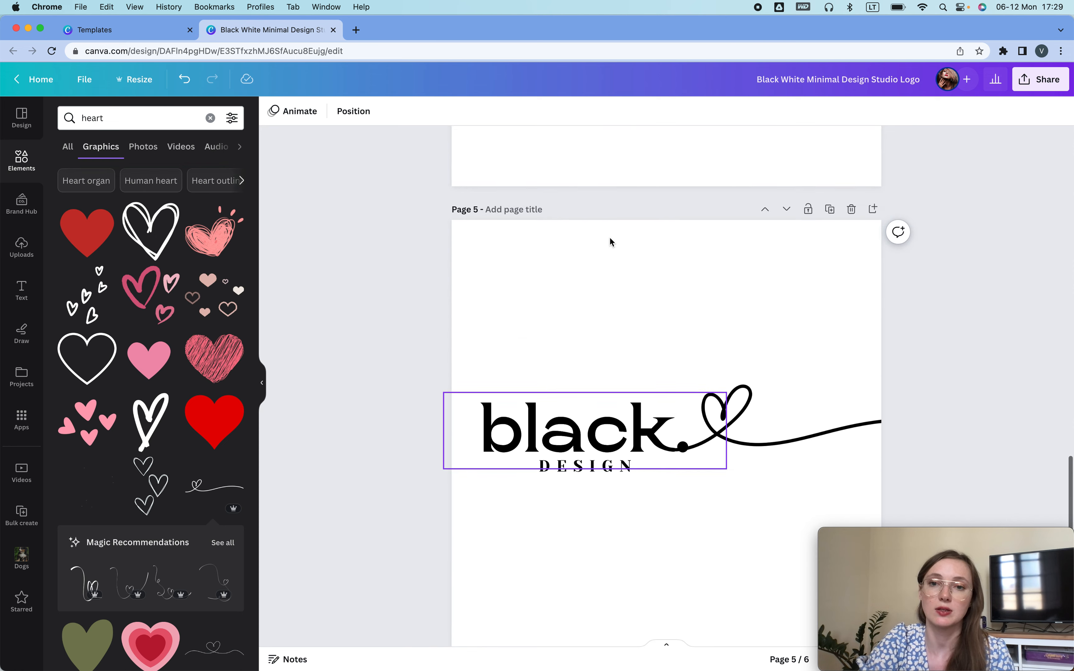
pyautogui.click(658, 319)
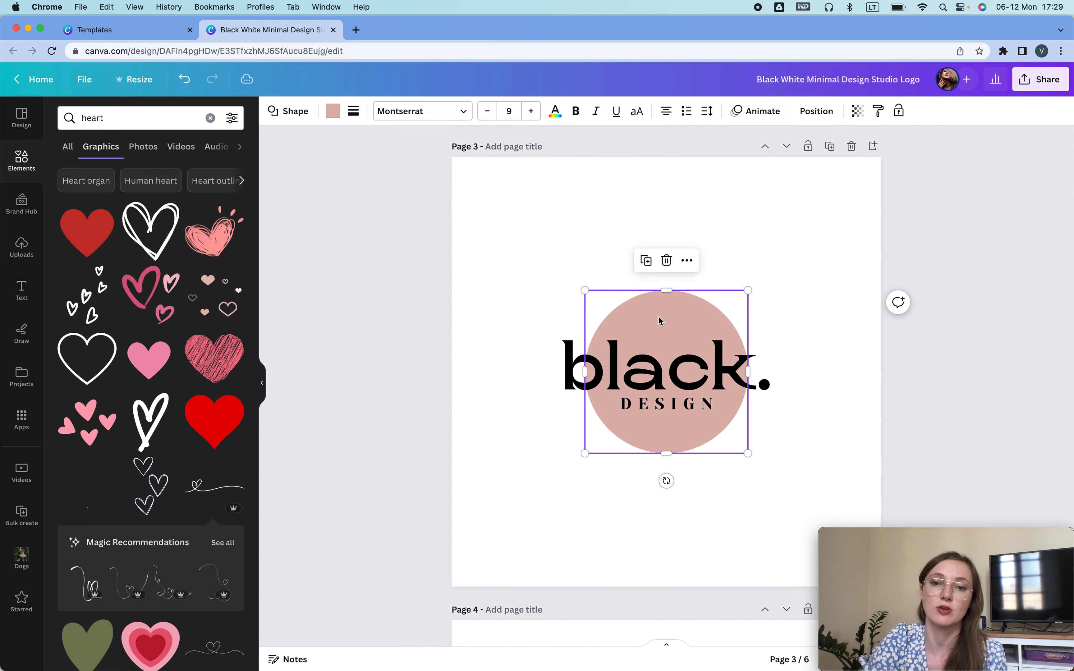
pyautogui.click(332, 111)
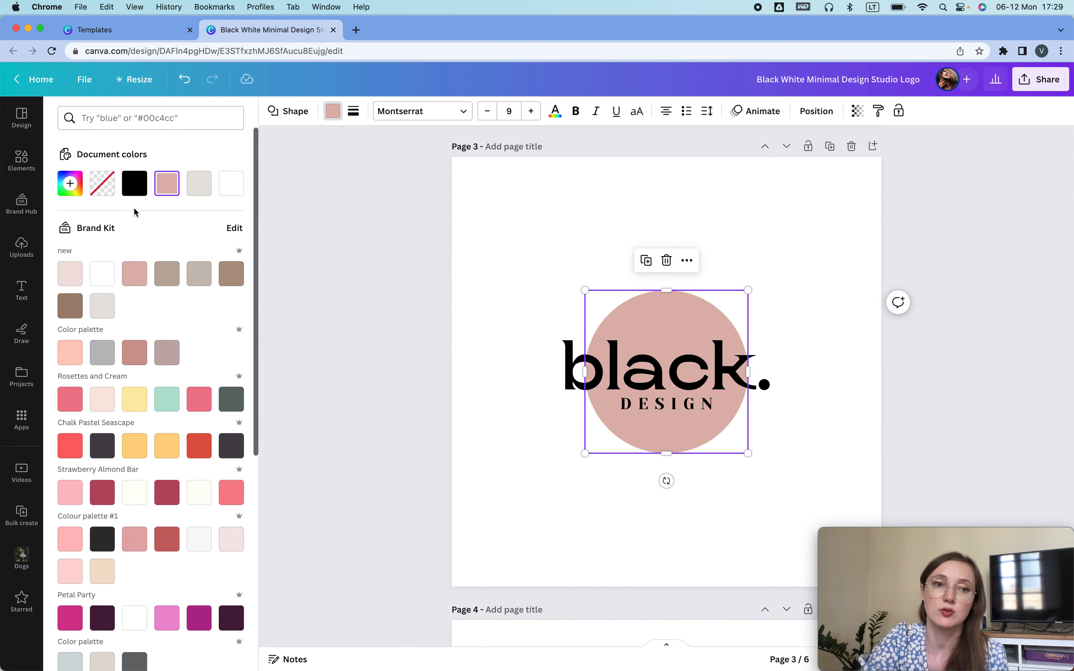
pyautogui.click(197, 184)
pyautogui.click(596, 262)
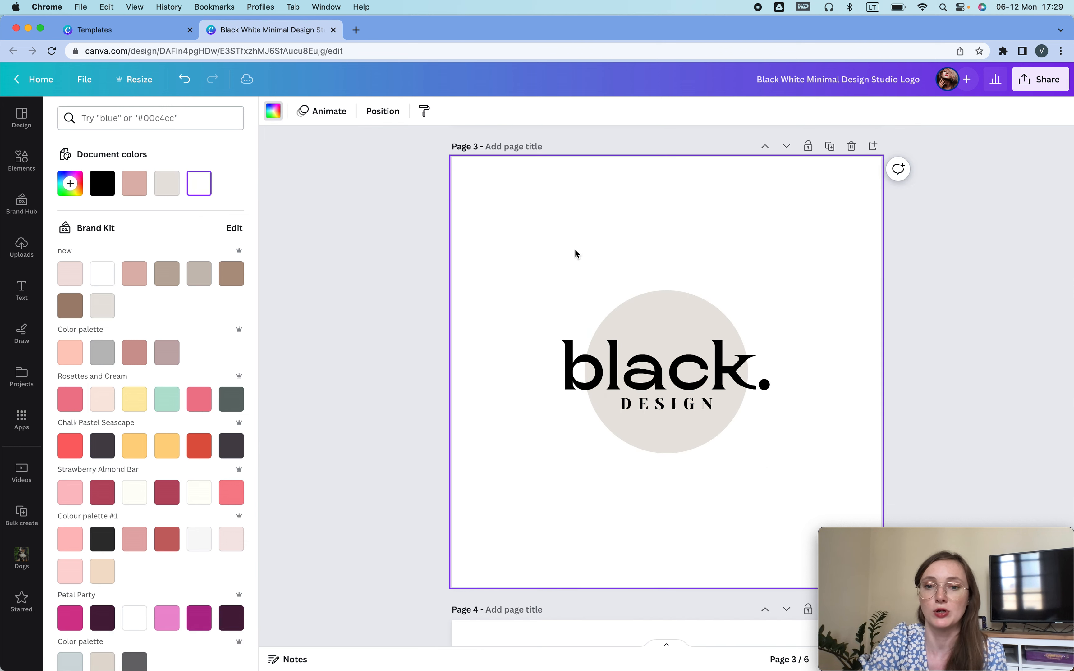
# Look over the logo variations and display all pages together in a thumbnail overview for comparison
pyautogui.scroll(-15, 576, 254)
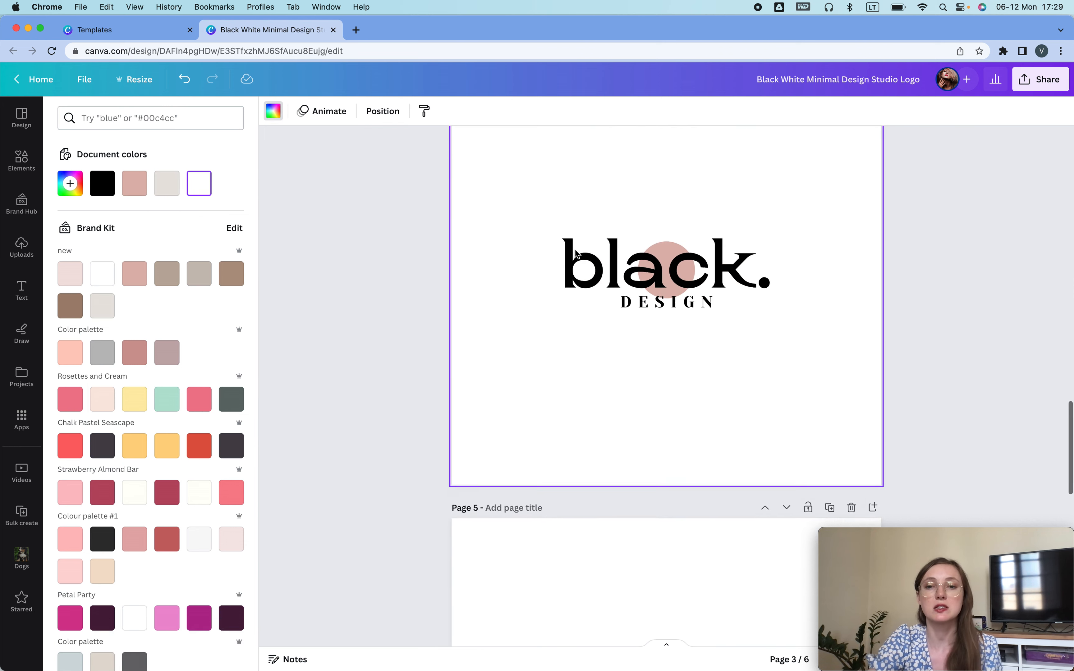
pyautogui.scroll(-15, 532, 397)
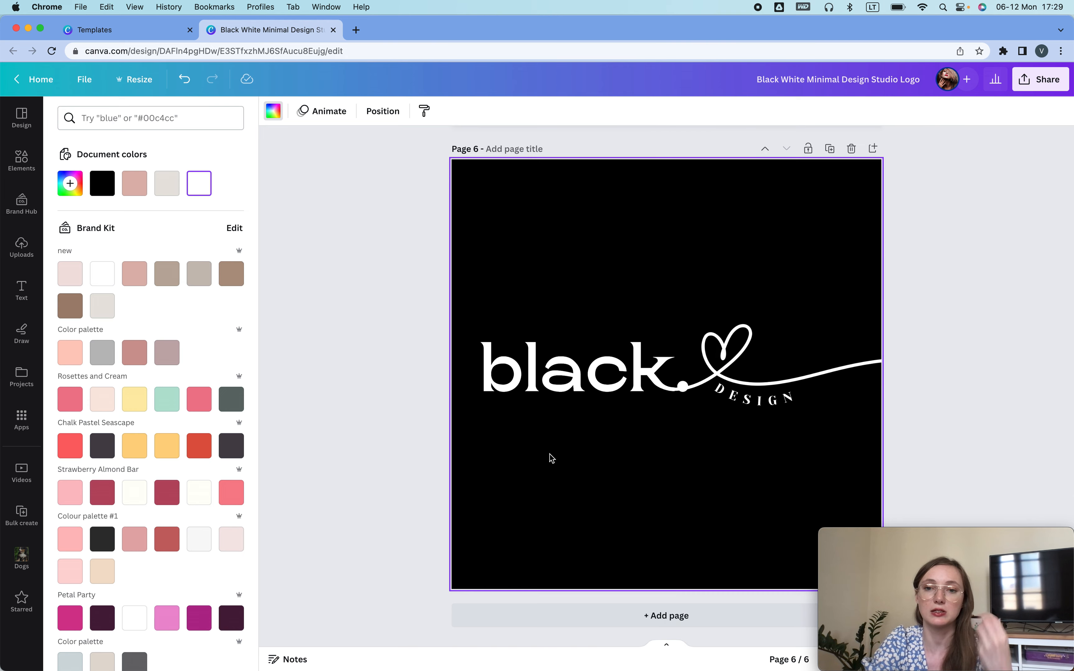
pyautogui.click(998, 536)
pyautogui.moveTo(998, 536); pyautogui.dragTo(274, 270)
pyautogui.click(1007, 660)
pyautogui.click(1008, 660)
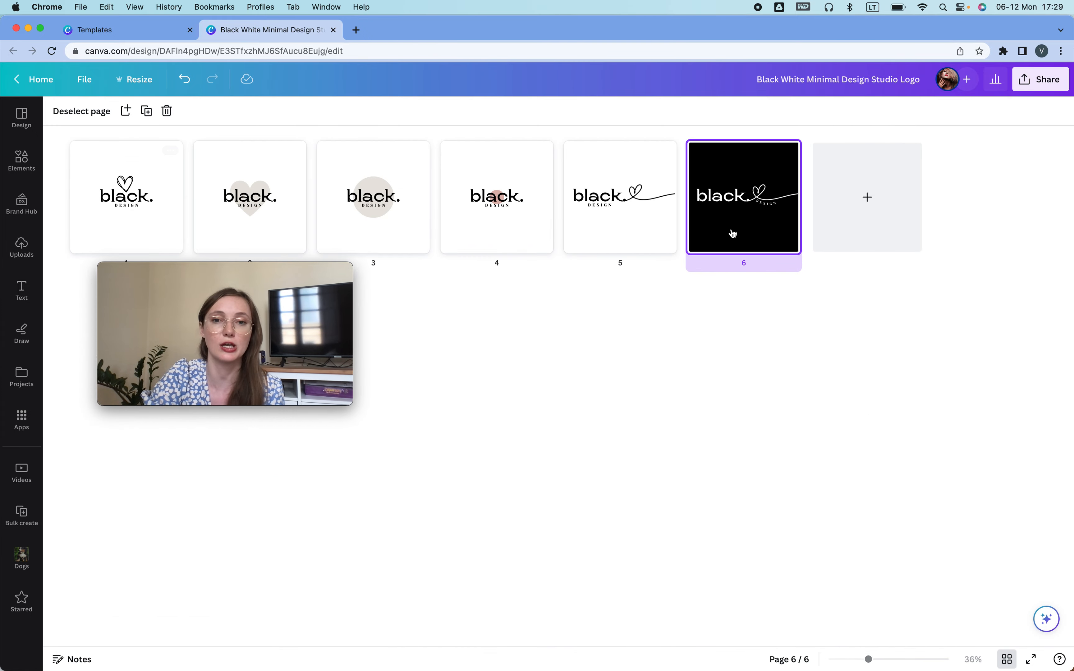
pyautogui.click(288, 270)
pyautogui.moveTo(289, 269); pyautogui.dragTo(956, 471)
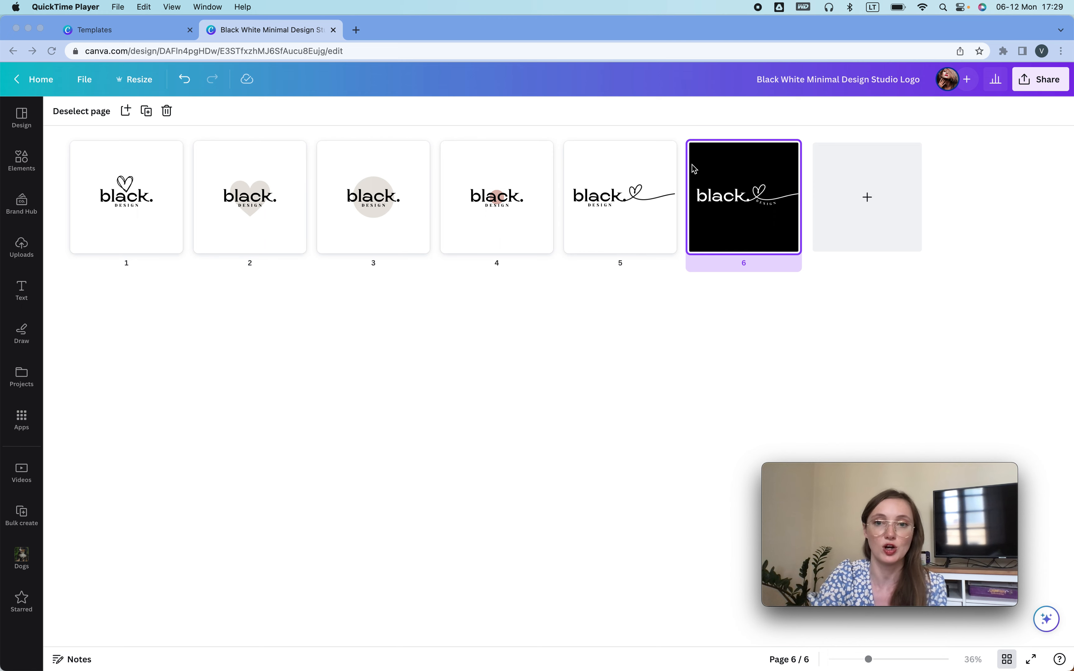
pyautogui.click(323, 353)
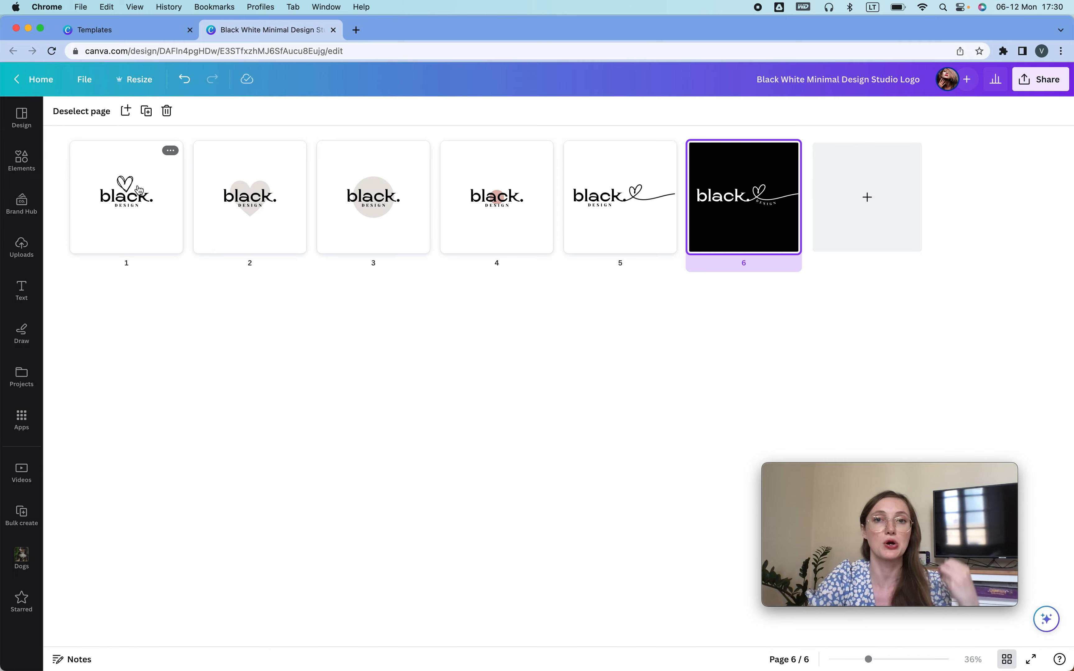
# Open flaticon.com in a new browser tab and search its icons for "heart"
pyautogui.click(356, 30)
pyautogui.write('flaticon.com')
pyautogui.press('Return')
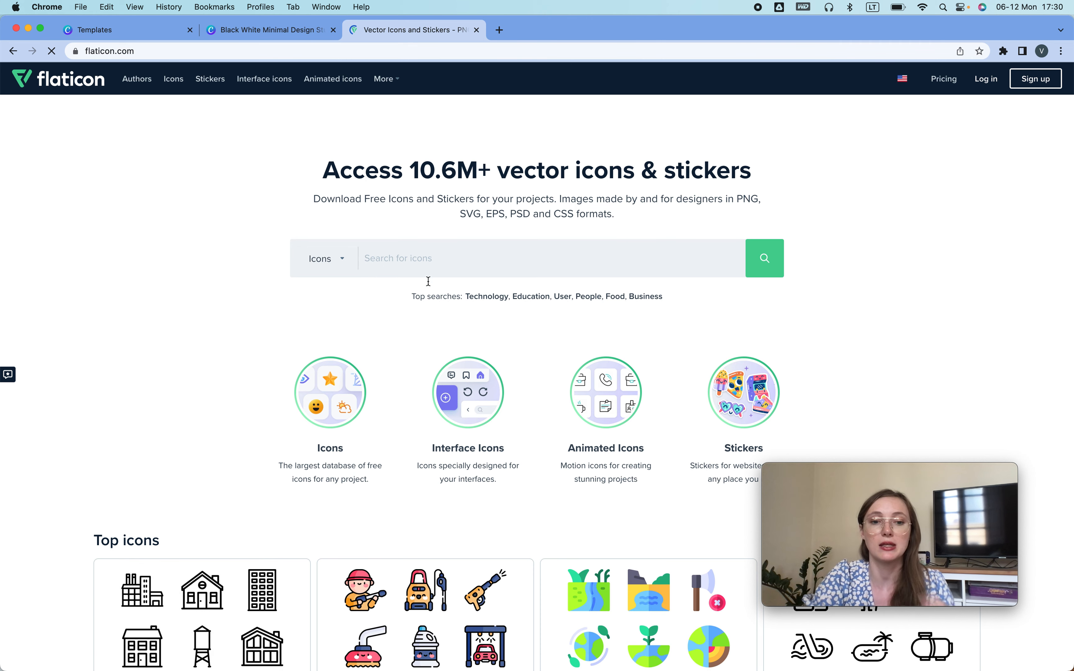
pyautogui.click(426, 273)
pyautogui.write('heart')
pyautogui.press('Return')
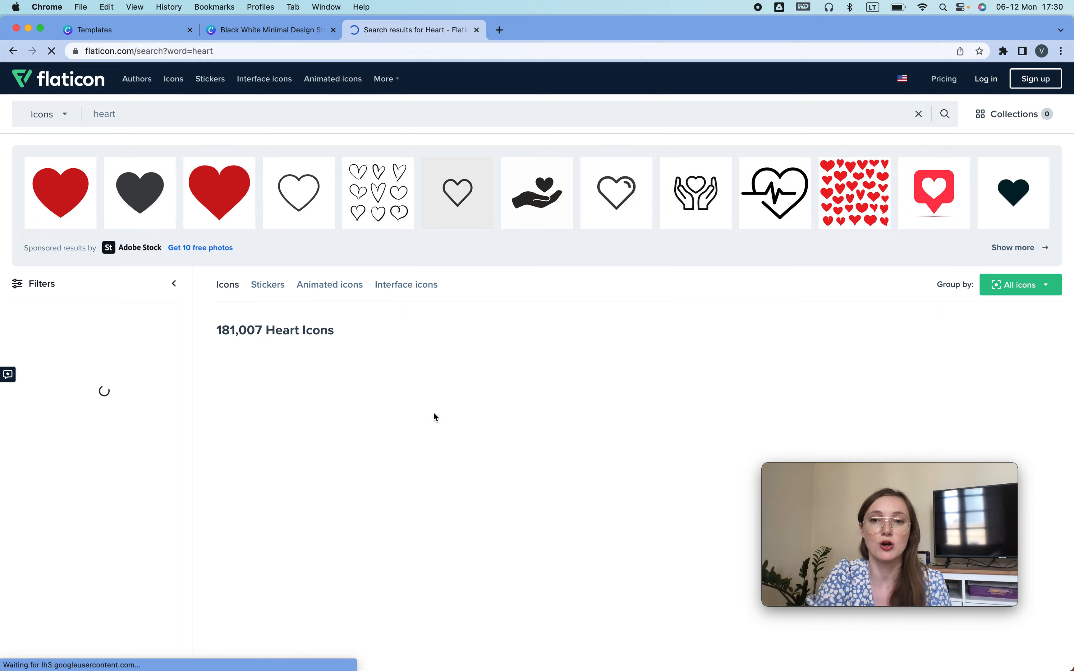
pyautogui.scroll(-3, 434, 414)
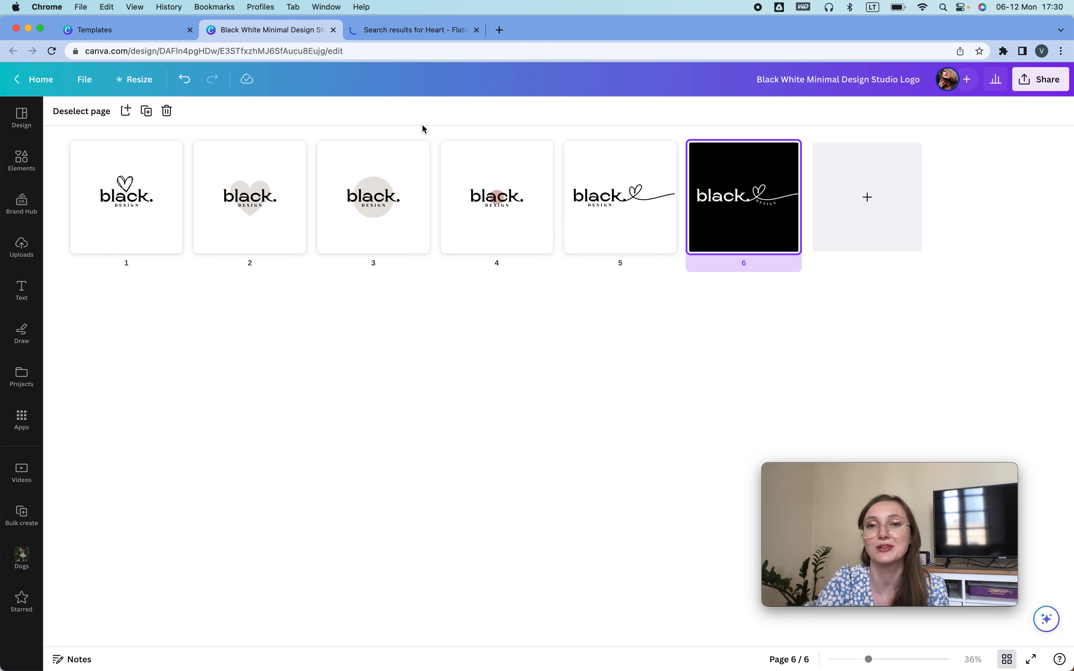
# Return to the Canva logo design, open page 1 and add a thick black horizontal line beneath the word "DESIGN"
pyautogui.click(129, 193)
pyautogui.doubleClick(136, 188)
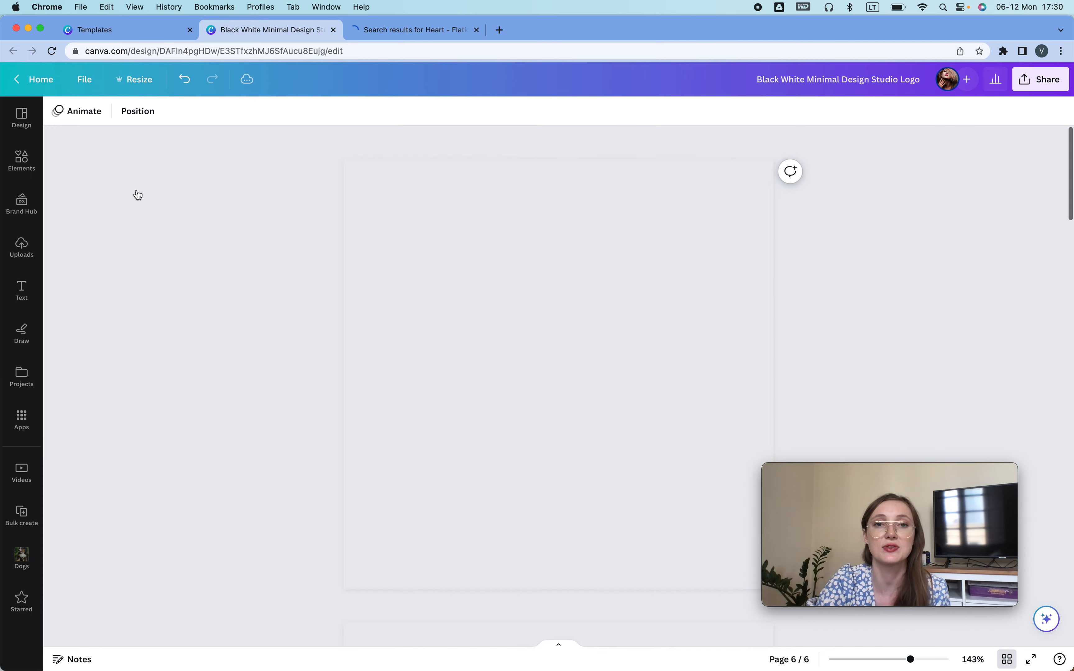
pyautogui.click(712, 377)
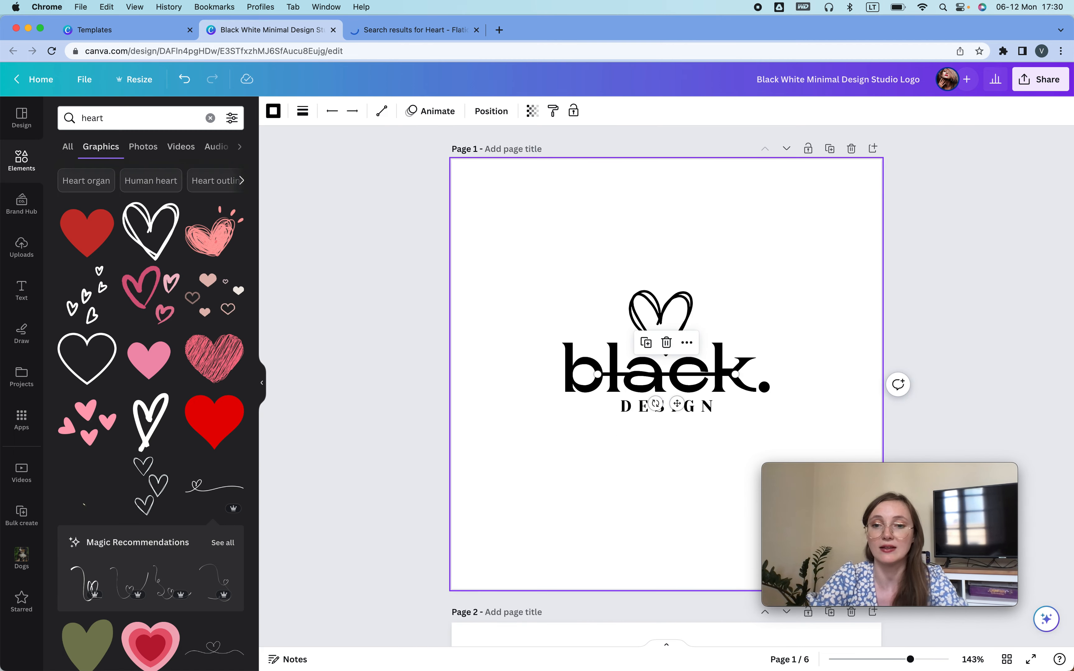
pyautogui.moveTo(677, 403); pyautogui.dragTo(678, 454)
pyautogui.click(928, 280)
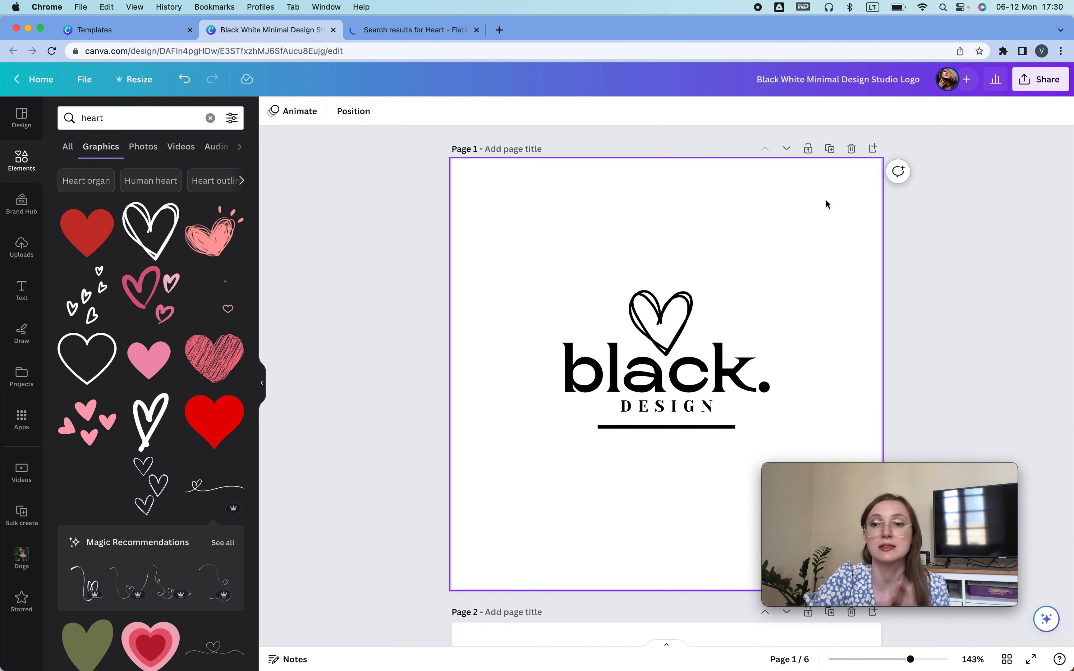
# Duplicate page 1 and delete the horizontal line beneath "DESIGN" on the copy
pyautogui.click(830, 148)
pyautogui.click(658, 430)
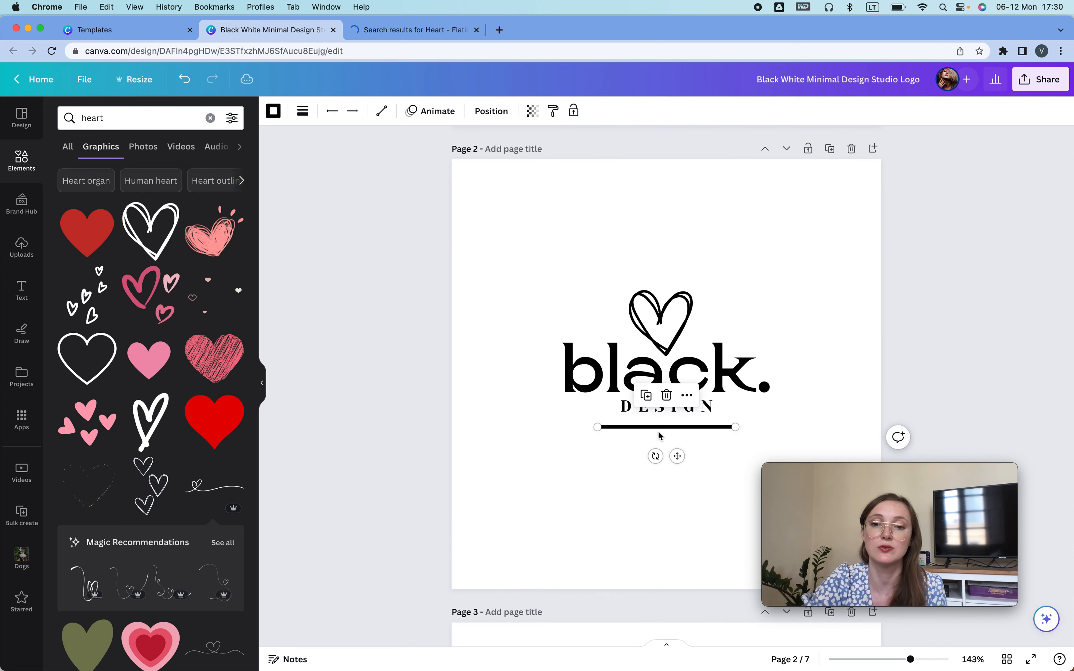
pyautogui.press('BackSpace')
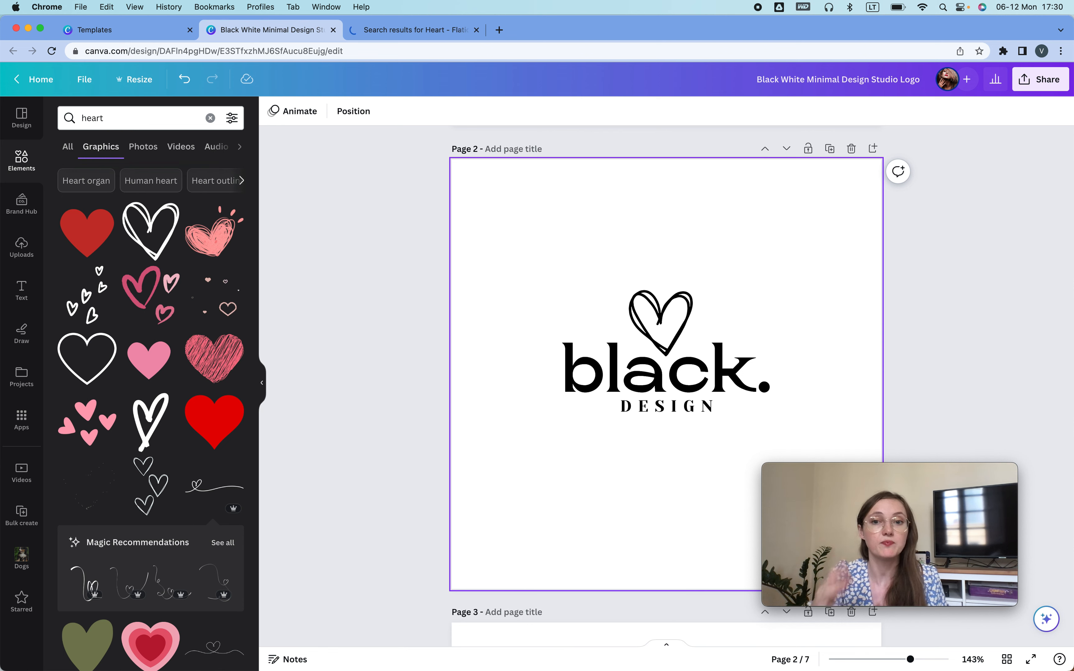
# Duplicate page 2 and flip the heart graphic horizontally on the new page 3
pyautogui.scroll(10, 676, 237)
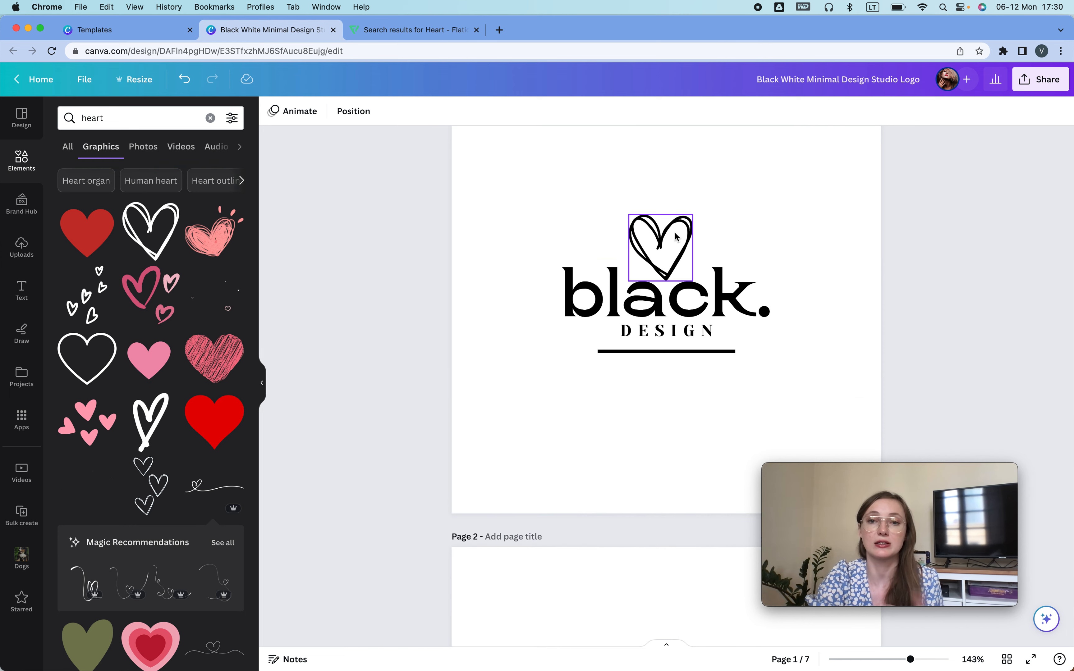
pyautogui.scroll(-8, 675, 236)
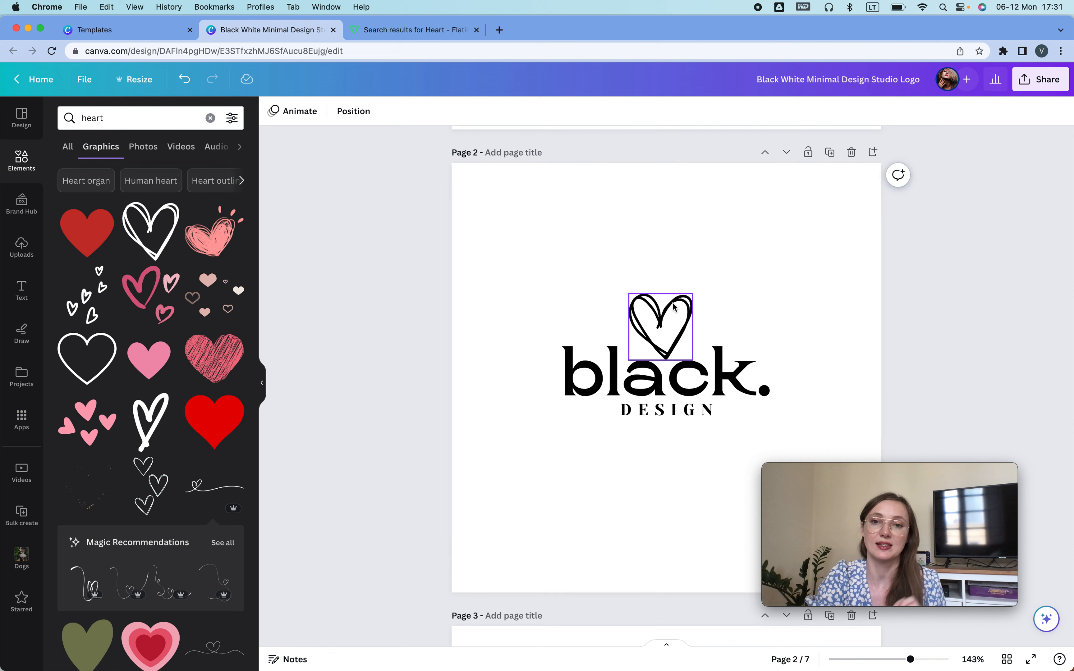
pyautogui.click(660, 322)
pyautogui.click(390, 111)
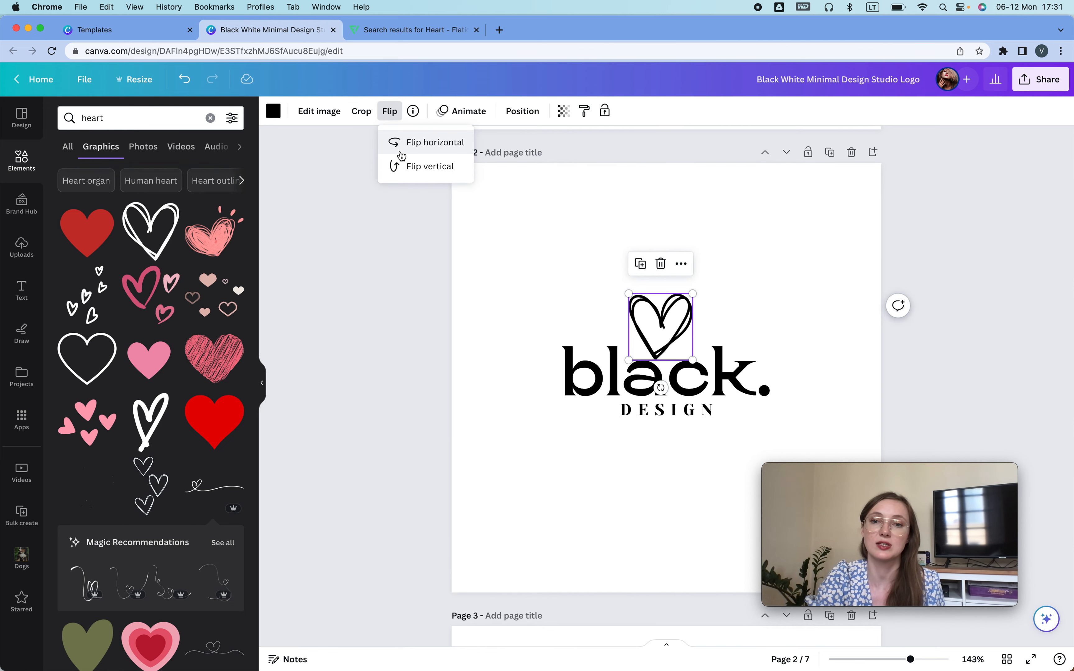
pyautogui.click(829, 152)
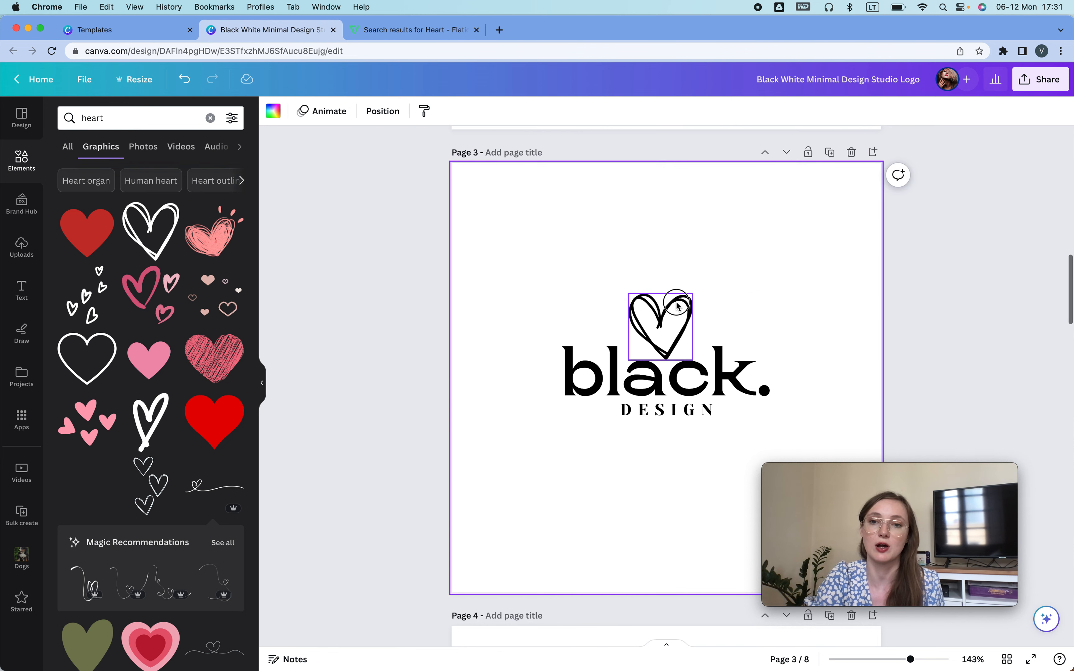
pyautogui.click(661, 326)
pyautogui.click(390, 111)
pyautogui.click(419, 143)
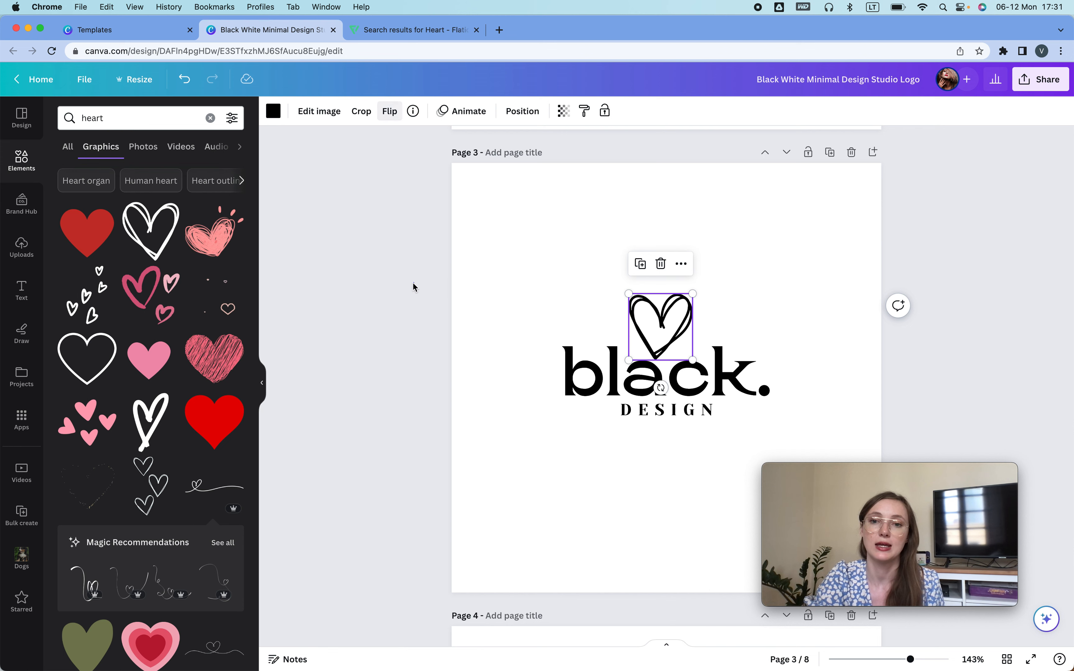
# Rotate the flipped heart on page 3 slightly counterclockwise so it tilts above the word "black."
pyautogui.click(412, 286)
pyautogui.click(659, 321)
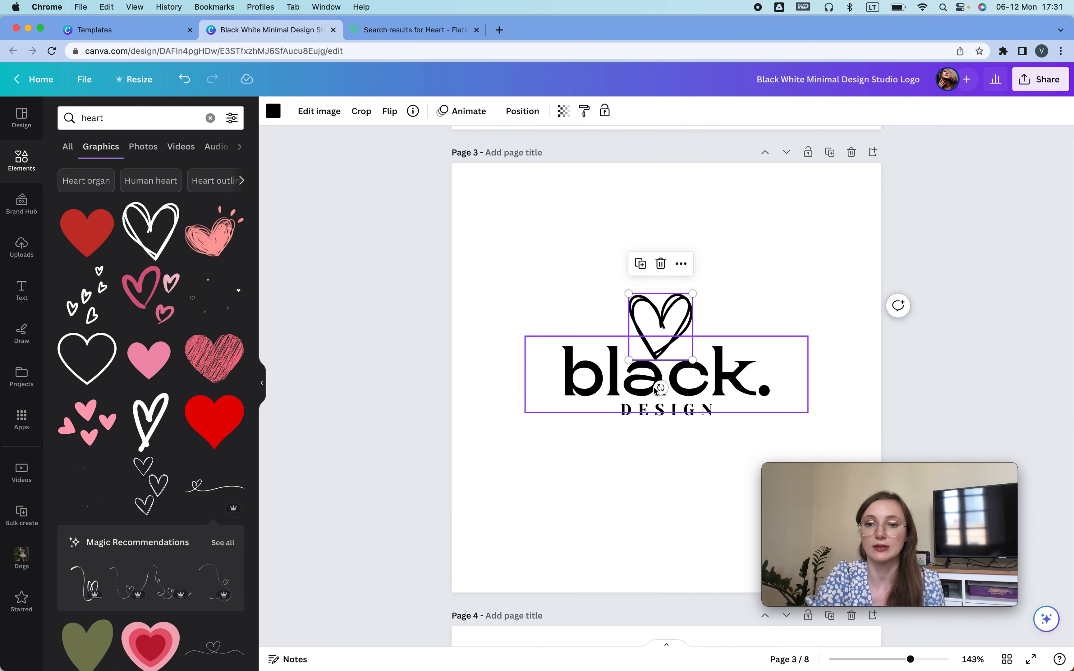
pyautogui.moveTo(660, 389); pyautogui.dragTo(678, 389)
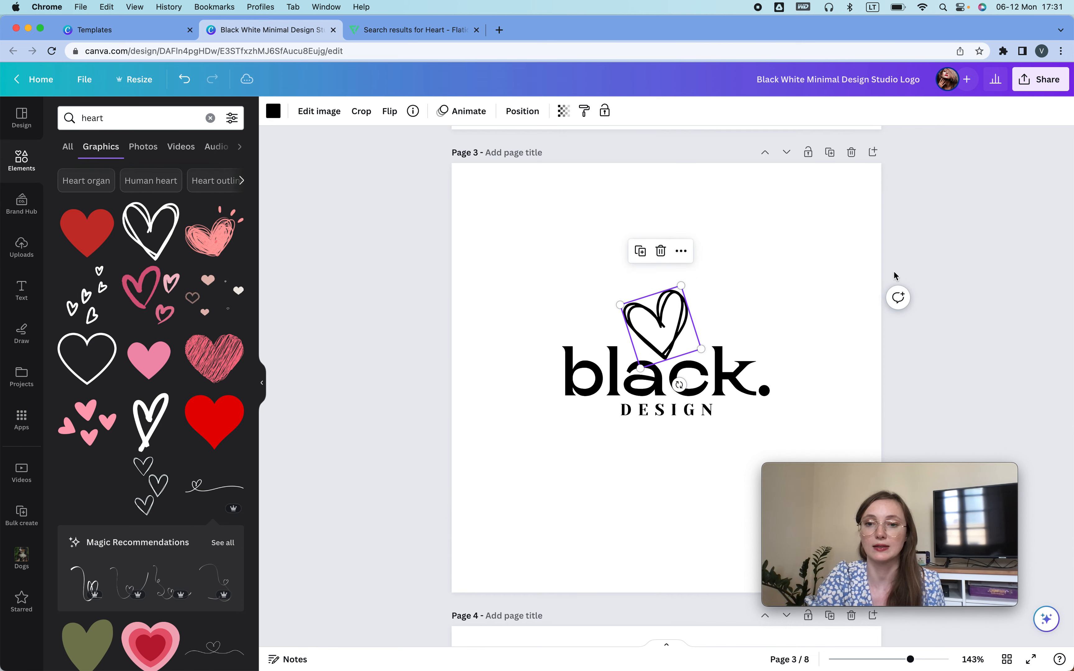
pyautogui.click(895, 275)
# Review all logo variations in the page thumbnail overview and reopen page 3
pyautogui.click(898, 483)
pyautogui.moveTo(897, 483); pyautogui.dragTo(163, 311)
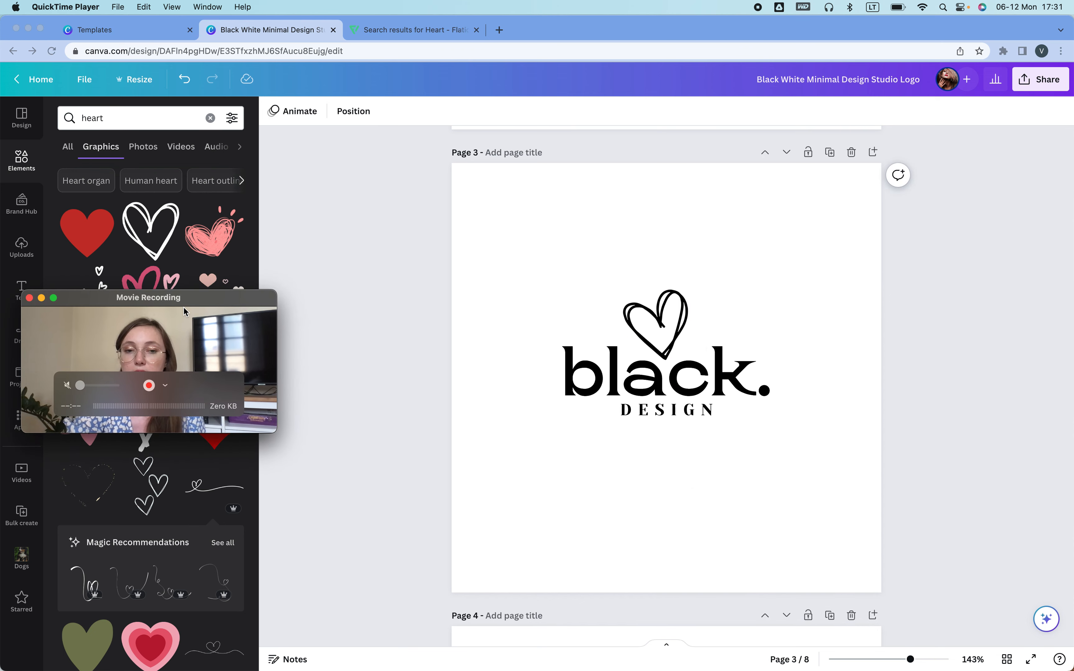
pyautogui.click(1007, 660)
pyautogui.click(1007, 660)
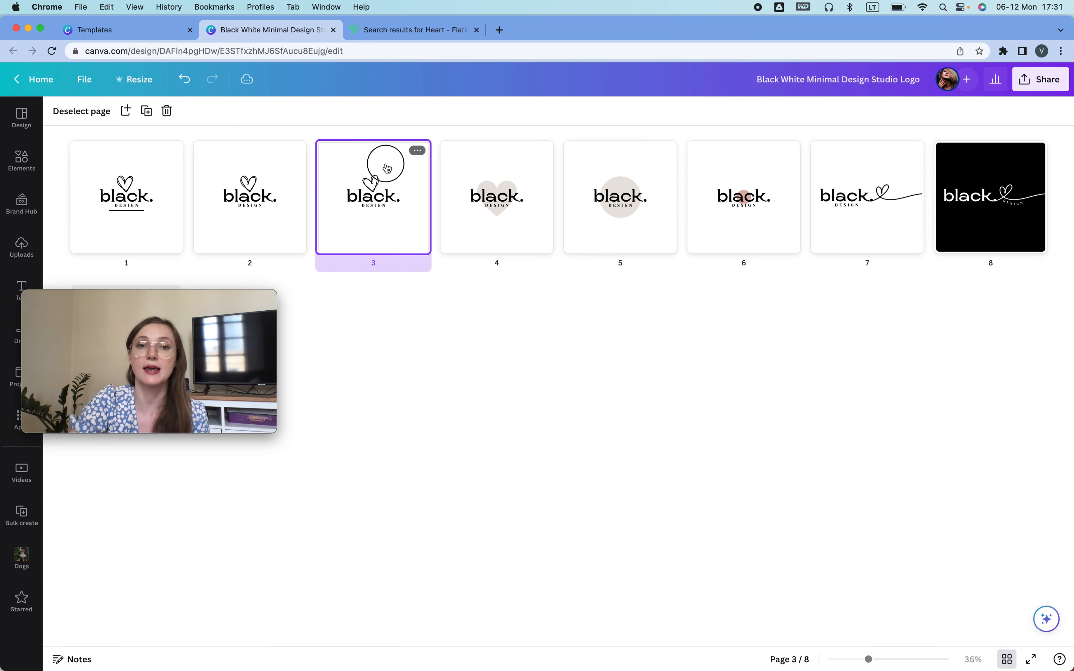
pyautogui.doubleClick(385, 166)
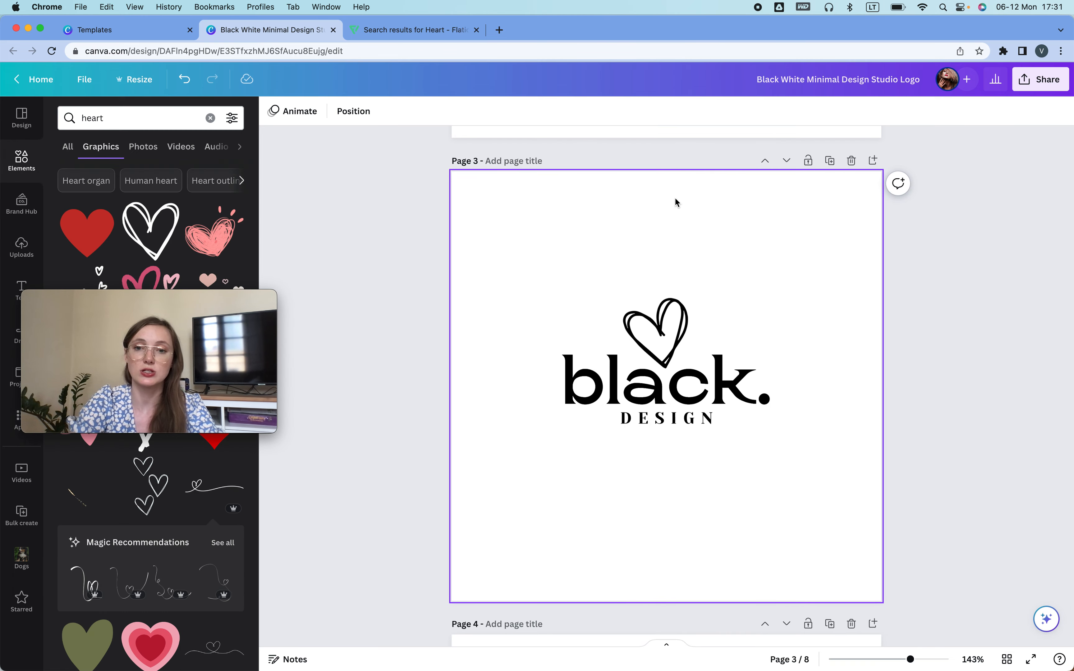